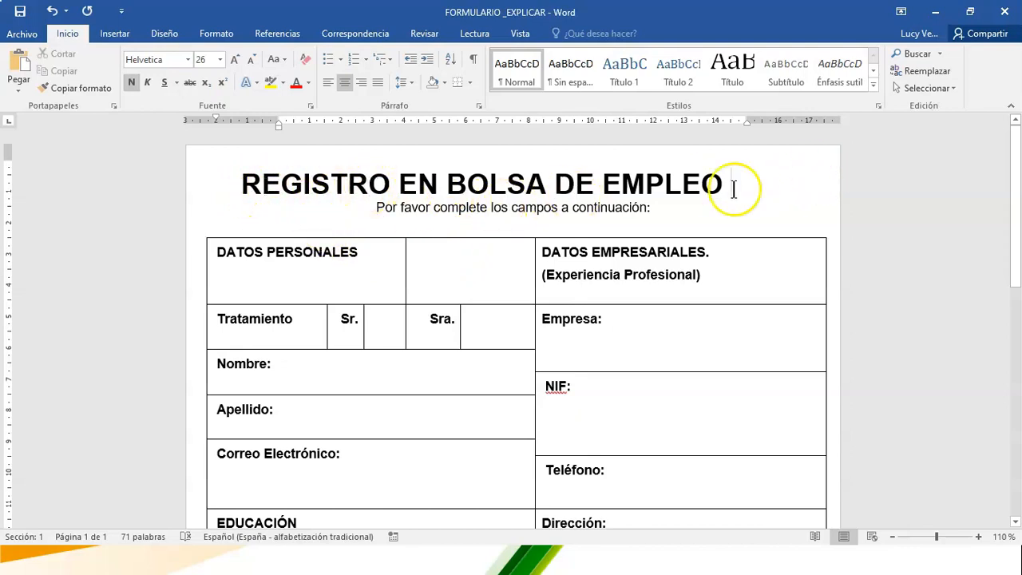
- Enable the Desarrollador tab in Word's ribbon customization options and display its commands
{"action": "mouse_move", "coordinate": [1012, 214]}
{"action": "left_mouse_down"}
{"action": "mouse_move", "coordinate": [1017, 203]}
{"action": "mouse_move", "coordinate": [1018, 506]}
{"action": "mouse_move", "coordinate": [1007, 184]}
{"action": "mouse_move", "coordinate": [1017, 465]}
{"action": "mouse_move", "coordinate": [1017, 211]}
{"action": "left_mouse_up"}
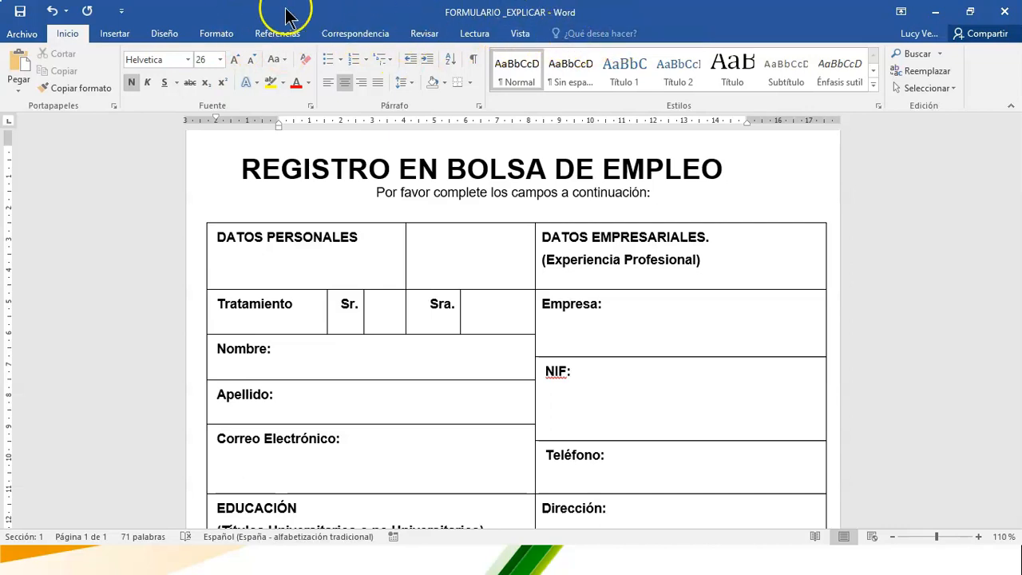
{"action": "left_click", "coordinate": [22, 36]}
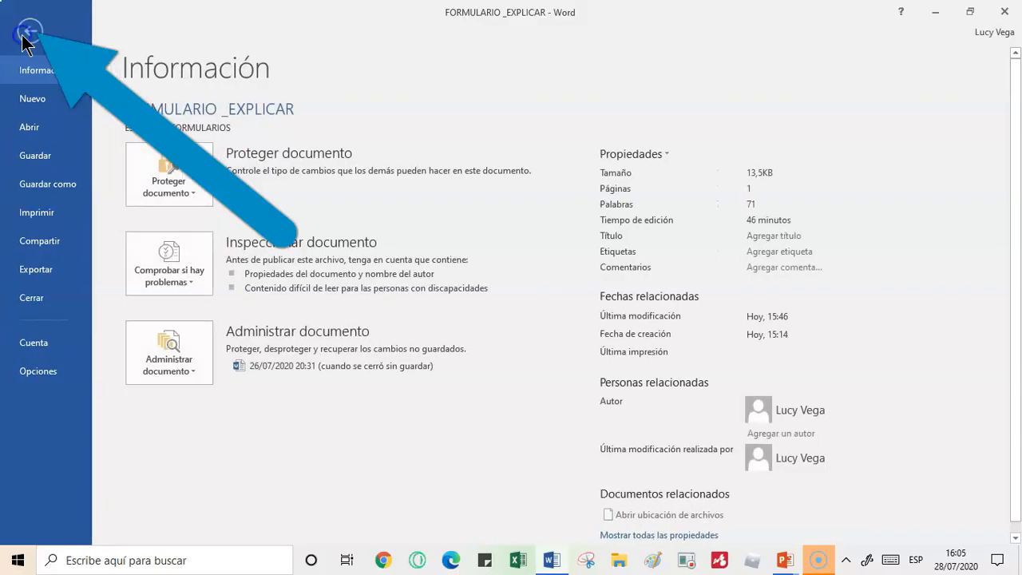
{"action": "left_click", "coordinate": [40, 371]}
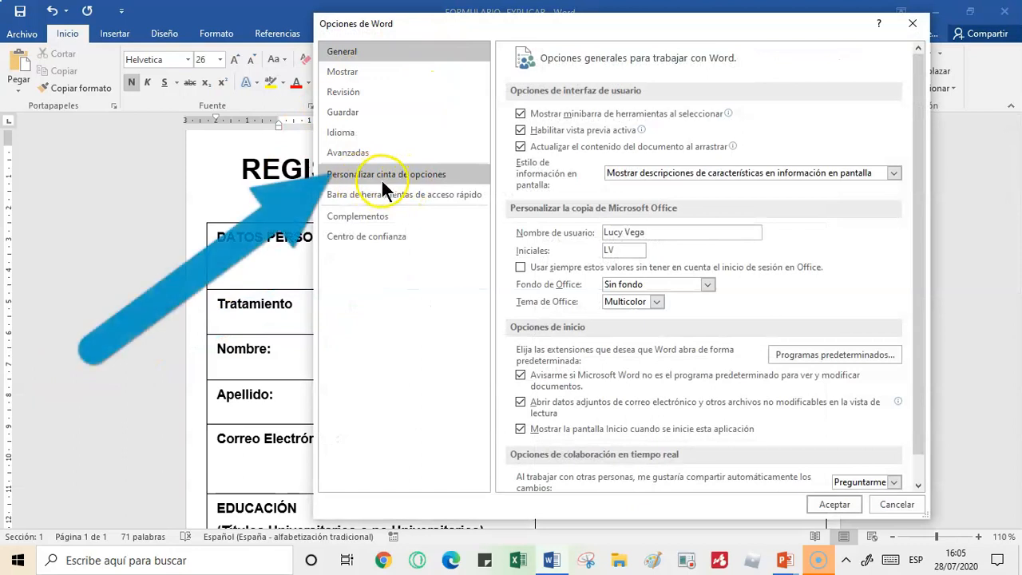
{"action": "left_click", "coordinate": [456, 175]}
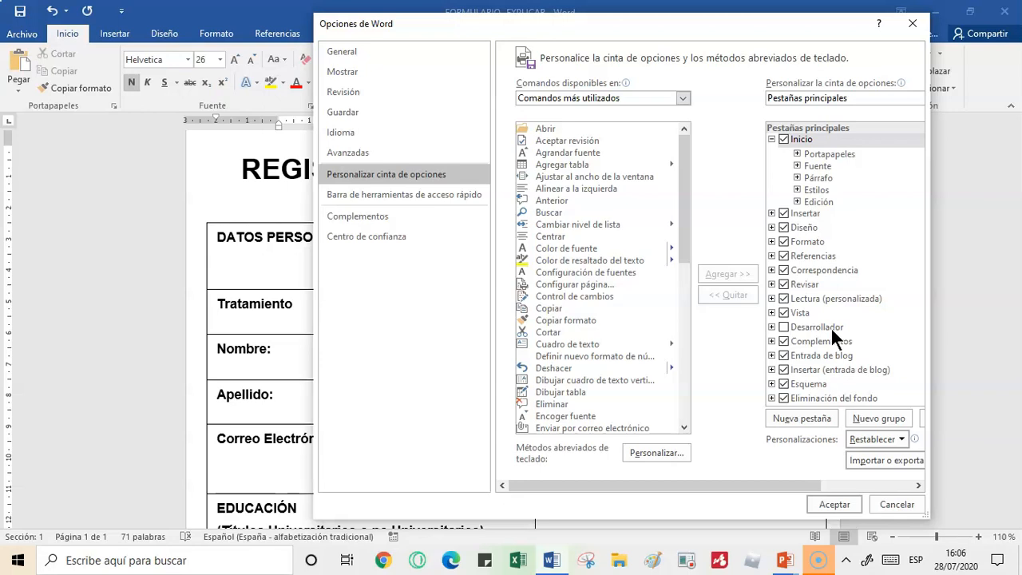
{"action": "left_click", "coordinate": [783, 326]}
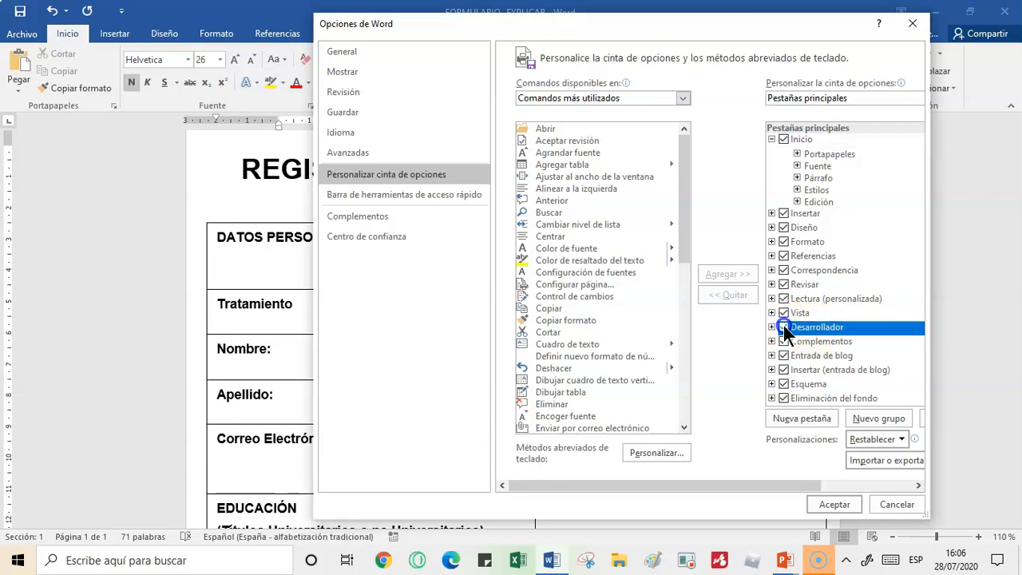
{"action": "left_click", "coordinate": [851, 505]}
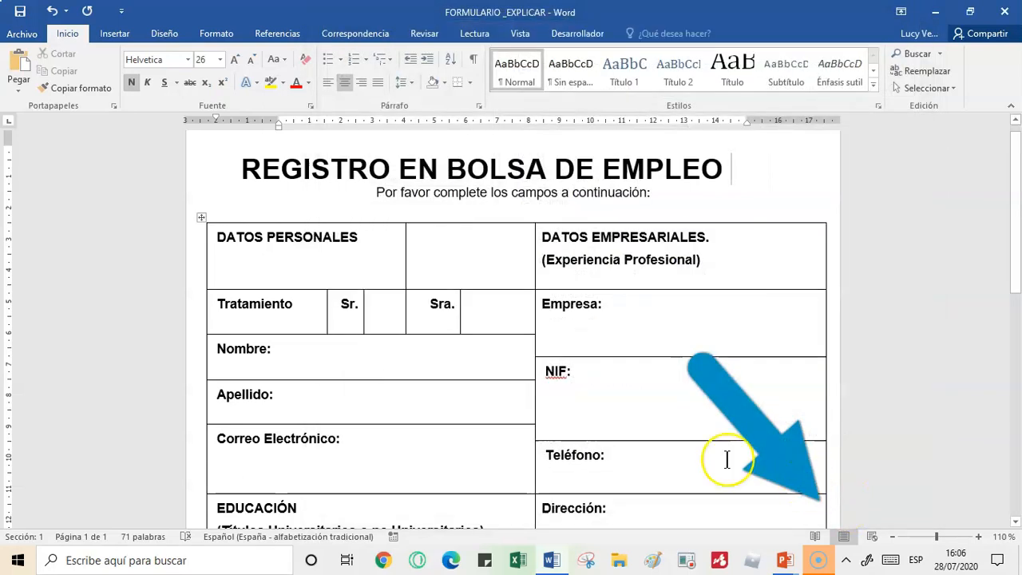
{"action": "left_click", "coordinate": [580, 34]}
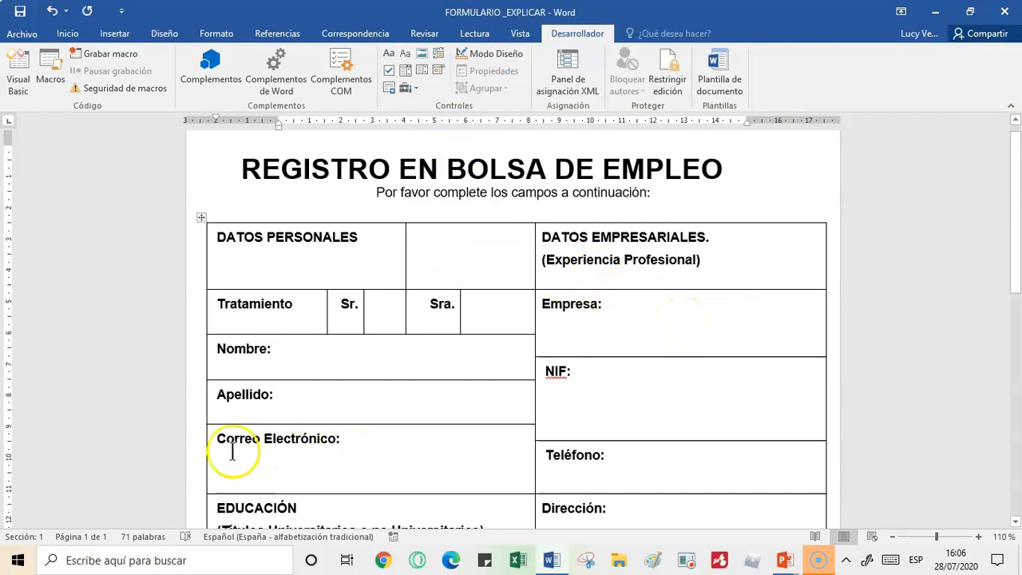
- Insert a picture content control in the empty cell beside DATOS PERSONALES and shrink it slightly within the cell
{"action": "key", "text": "super+plus"}
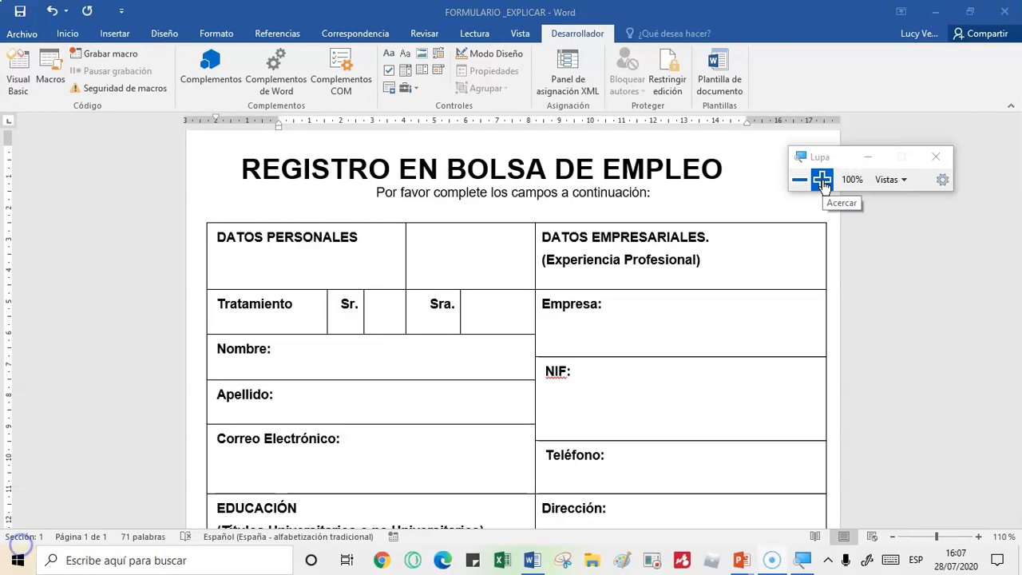
{"action": "left_click", "coordinate": [823, 185]}
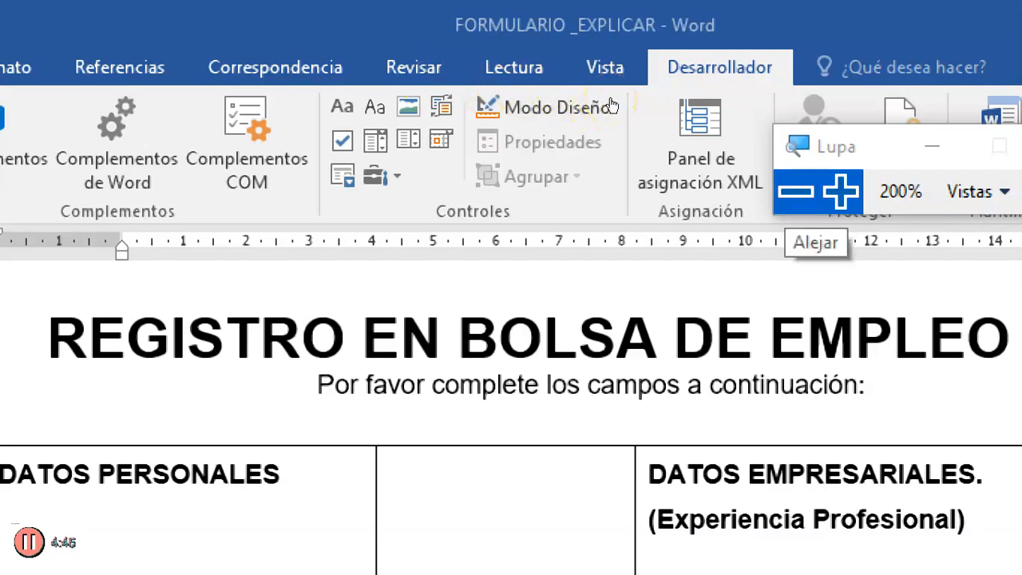
{"action": "left_click", "coordinate": [796, 192]}
{"action": "left_click", "coordinate": [429, 262]}
{"action": "left_click", "coordinate": [435, 259]}
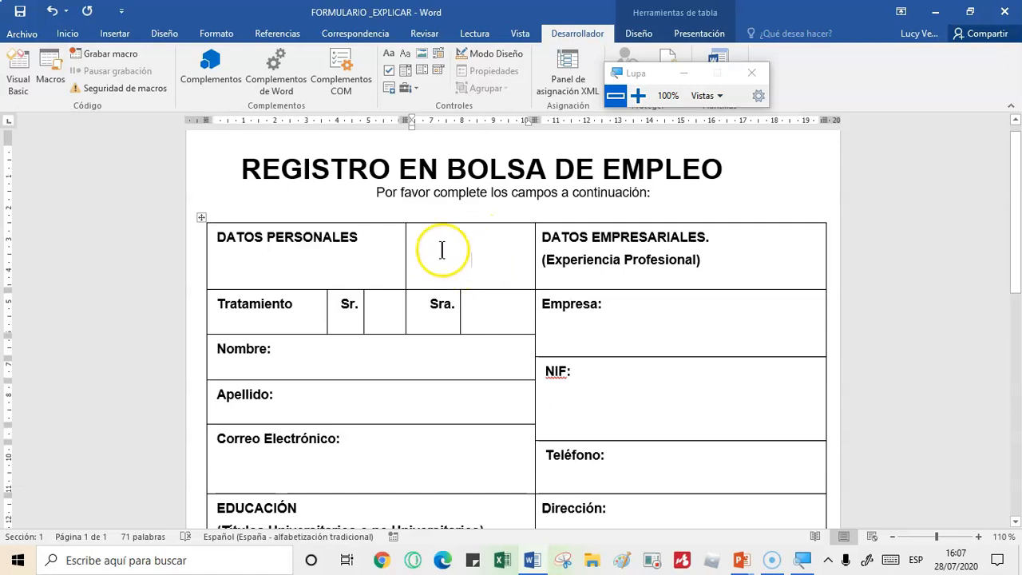
{"action": "left_click", "coordinate": [638, 95]}
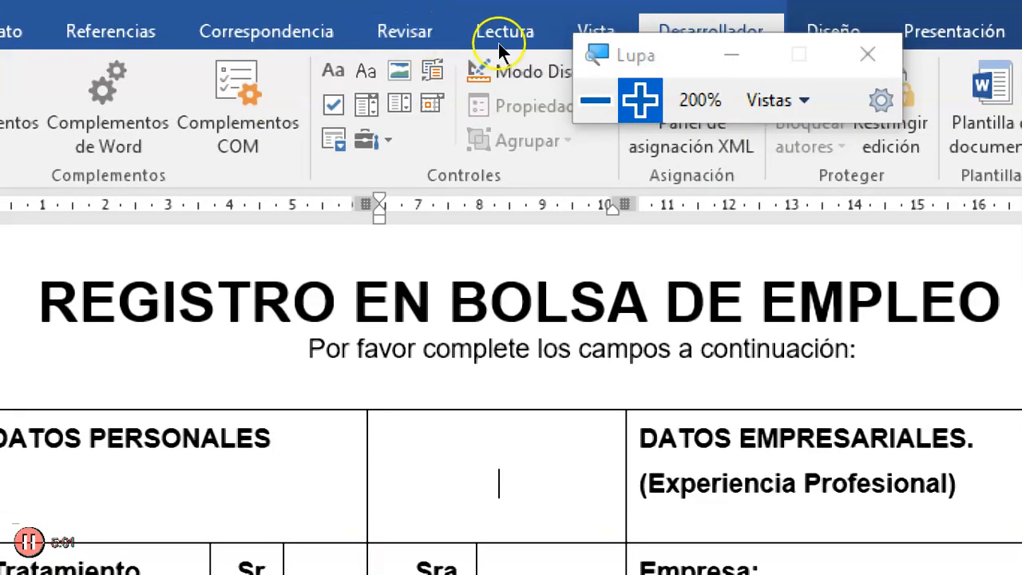
{"action": "left_click_drag", "start_coordinate": [599, 53], "coordinate": [822, 288]}
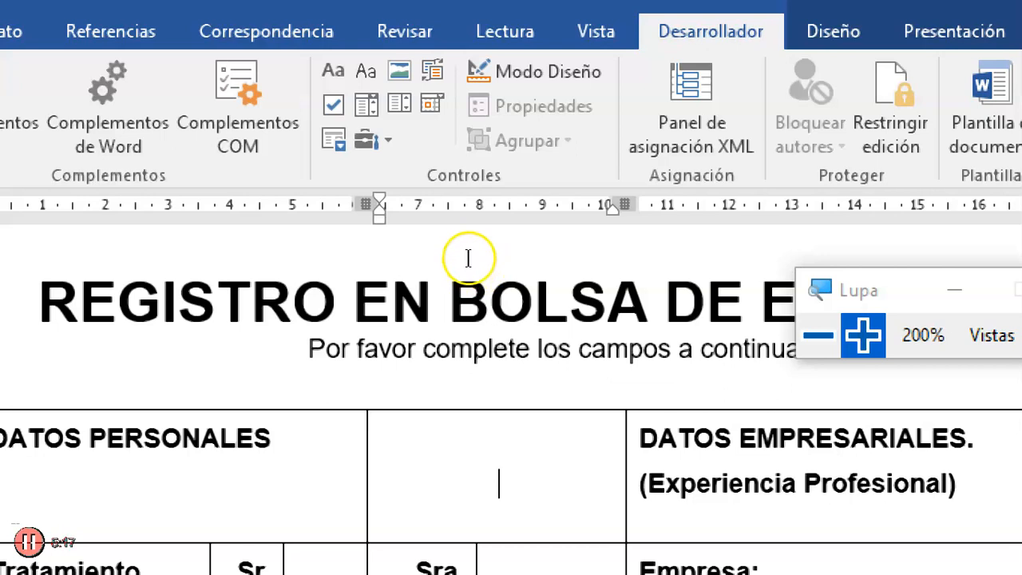
{"action": "left_click", "coordinate": [425, 55]}
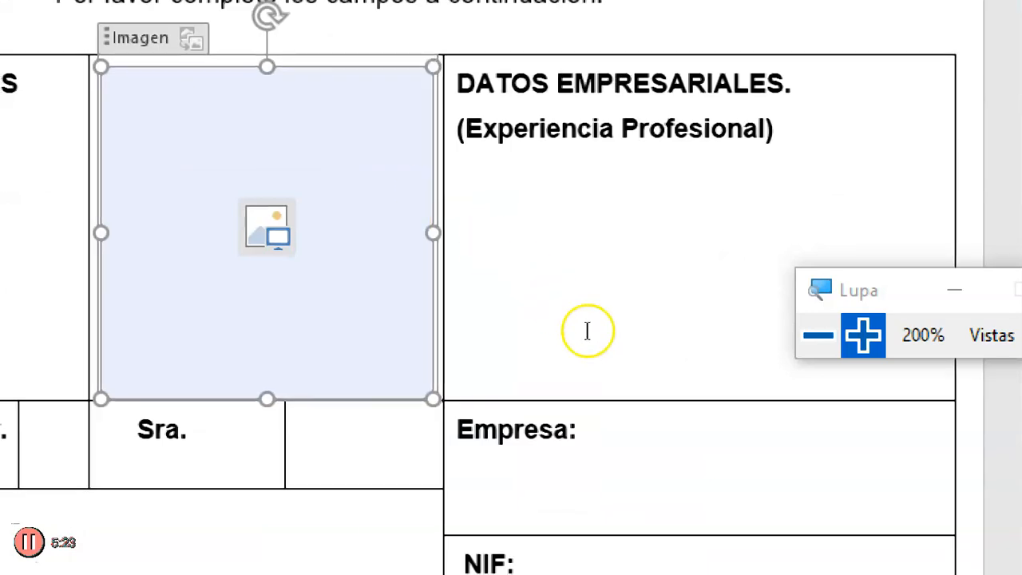
{"action": "key", "text": "super+minus"}
{"action": "left_click_drag", "start_coordinate": [399, 239], "coordinate": [480, 321]}
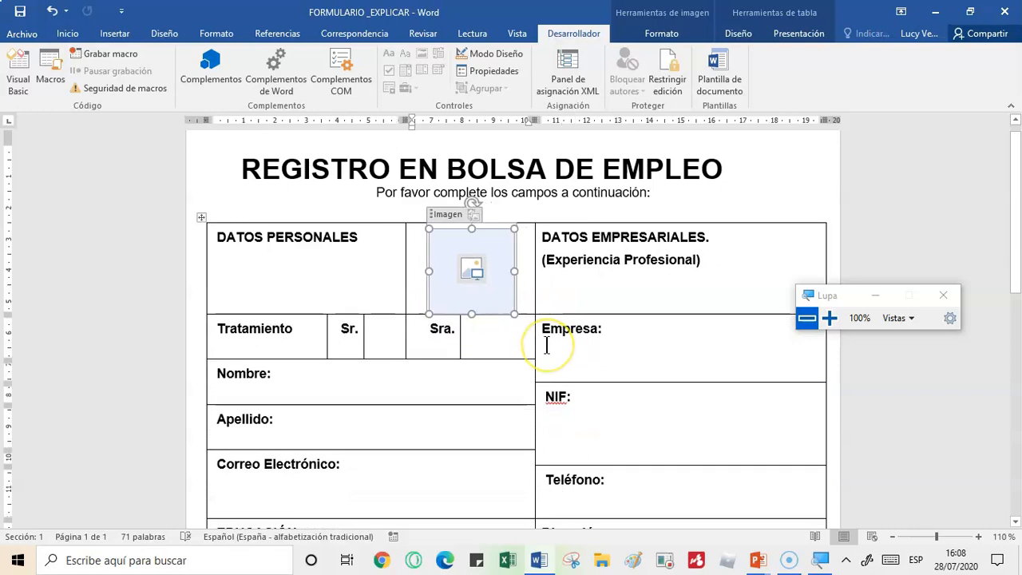
{"action": "left_click_drag", "start_coordinate": [511, 308], "coordinate": [504, 297]}
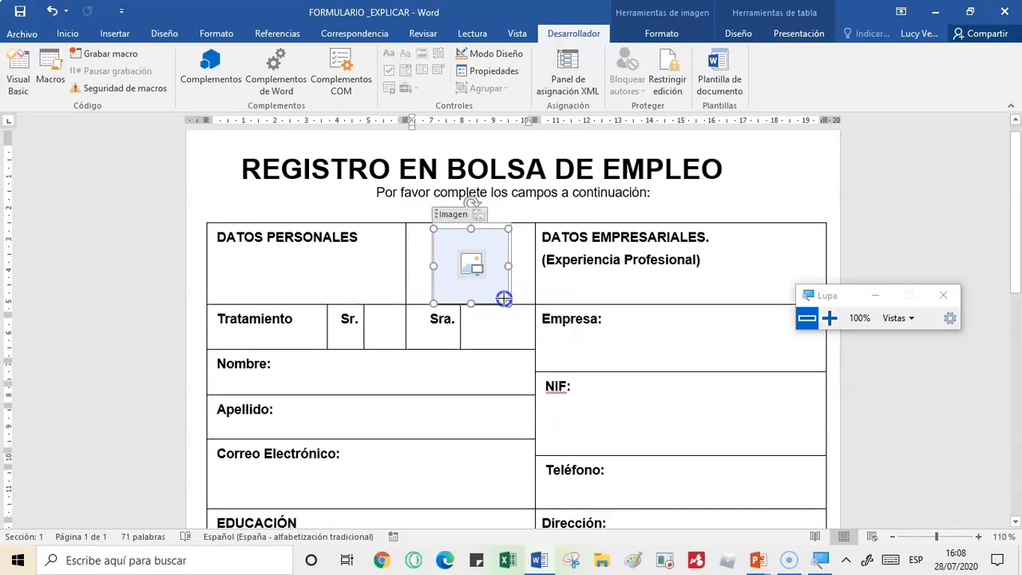
- Insert checkbox content controls in the empty cells beside Sr. and Sra. in the Tratamiento row
{"action": "left_click", "coordinate": [384, 319]}
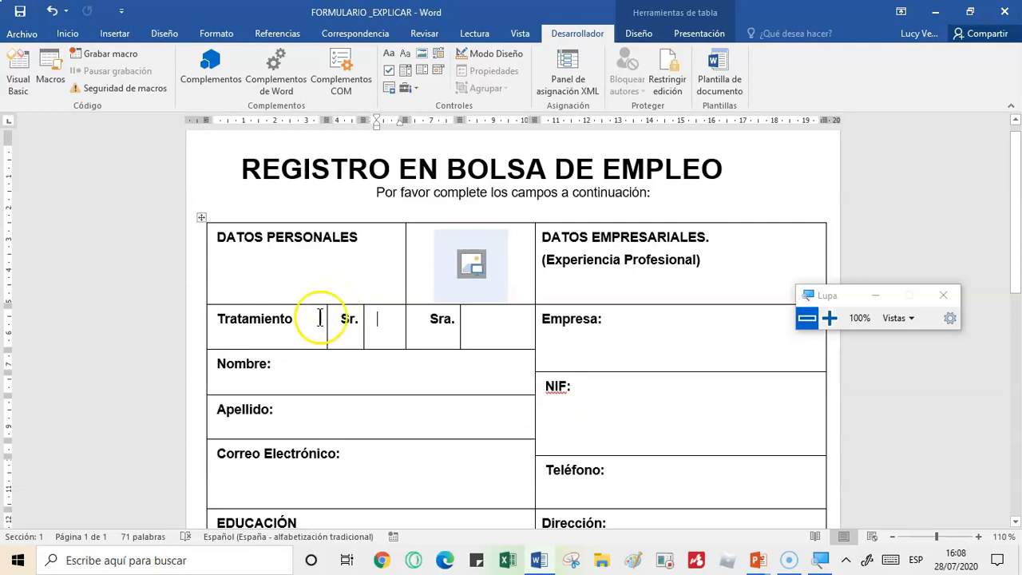
{"action": "left_click_drag", "start_coordinate": [837, 318], "coordinate": [689, 318]}
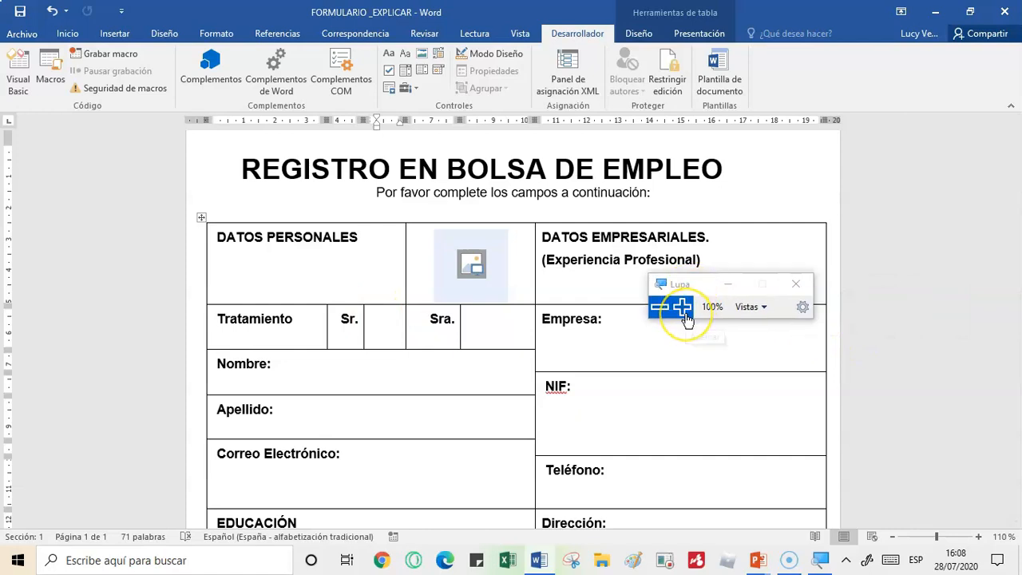
{"action": "left_click", "coordinate": [685, 314]}
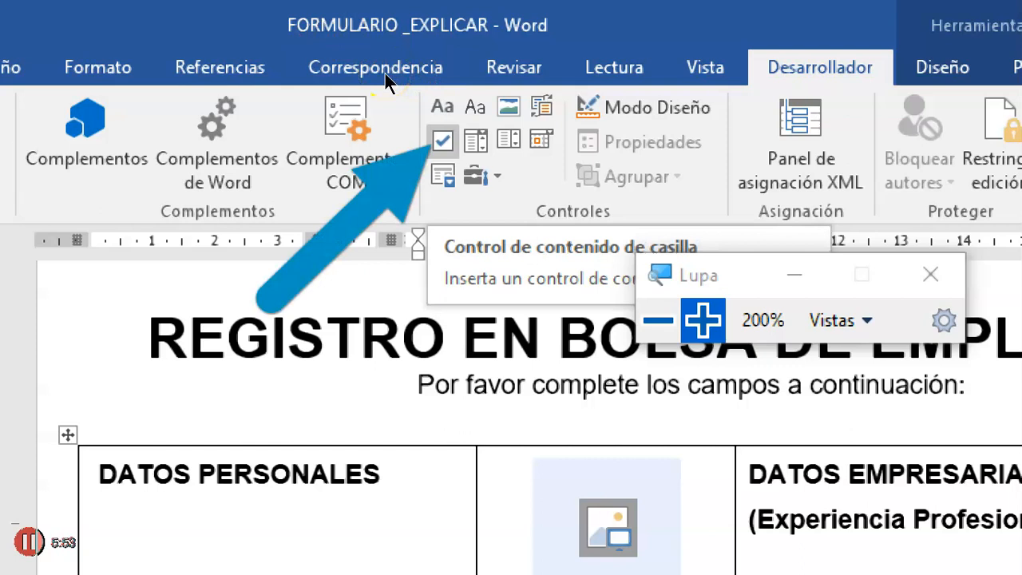
{"action": "left_click", "coordinate": [658, 320]}
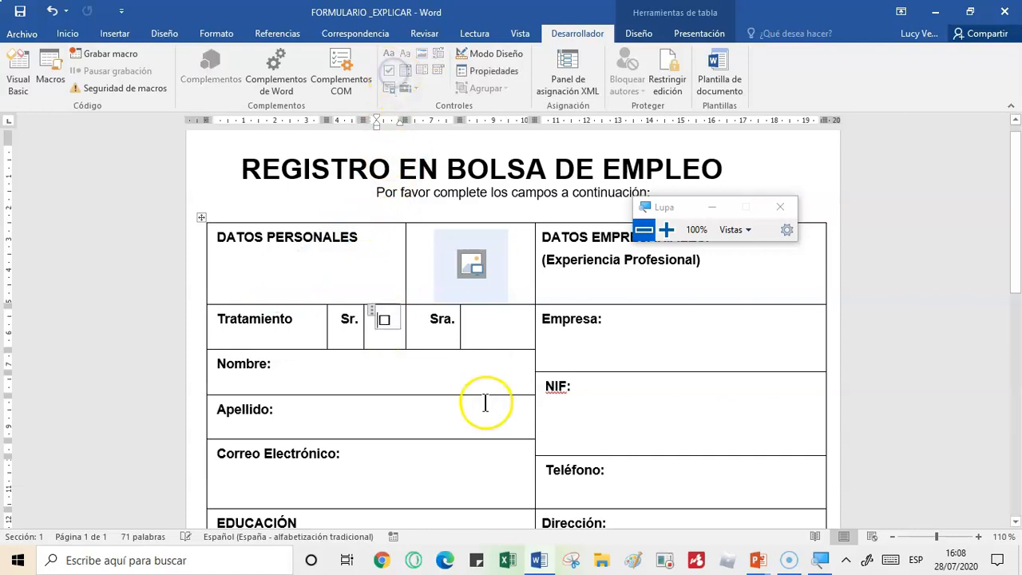
{"action": "left_click", "coordinate": [491, 318]}
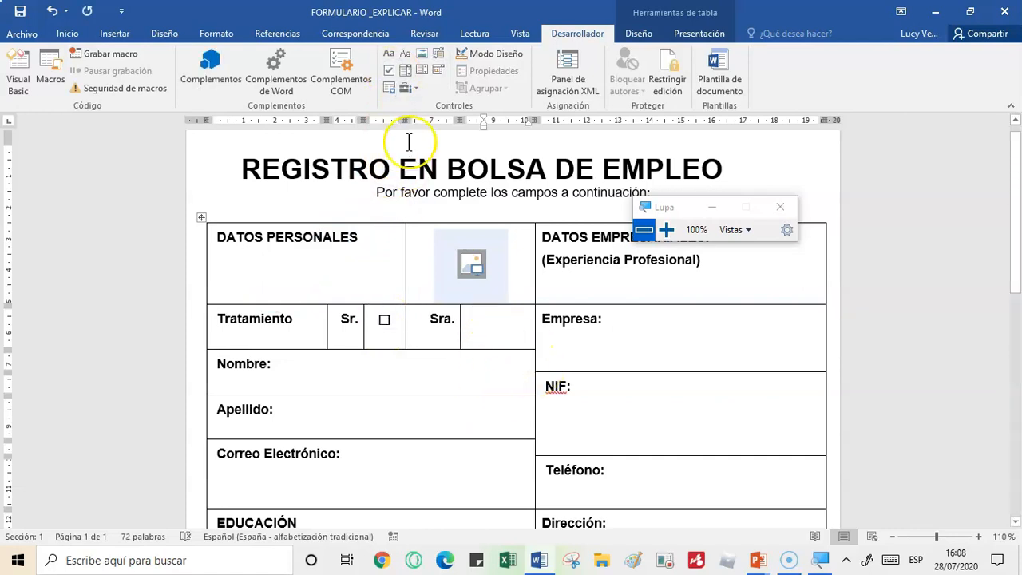
{"action": "left_click", "coordinate": [389, 70]}
- Insert rich text content controls after the Nombre and Apellido labels
{"action": "left_click", "coordinate": [319, 364]}
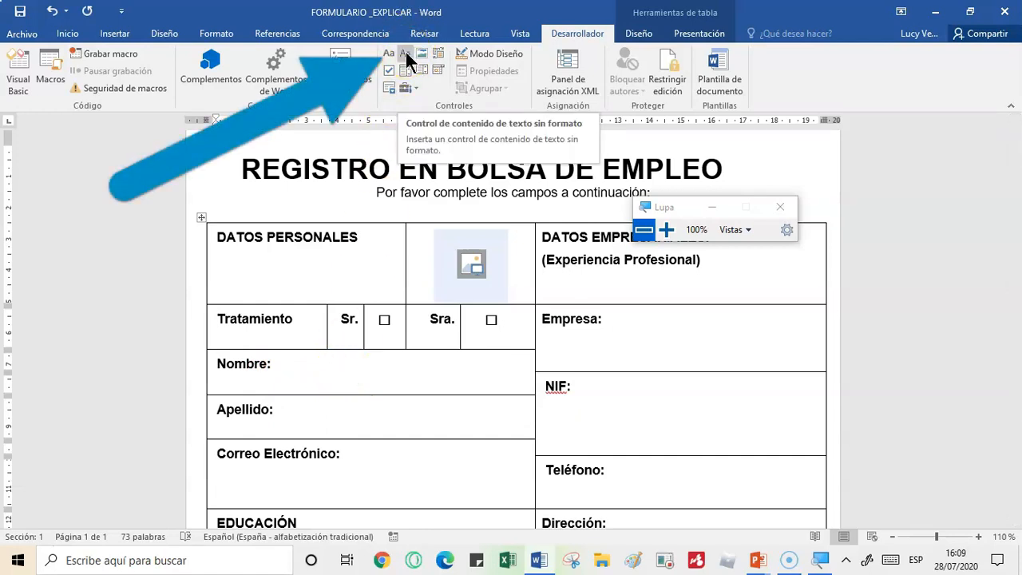
{"action": "left_click", "coordinate": [666, 230]}
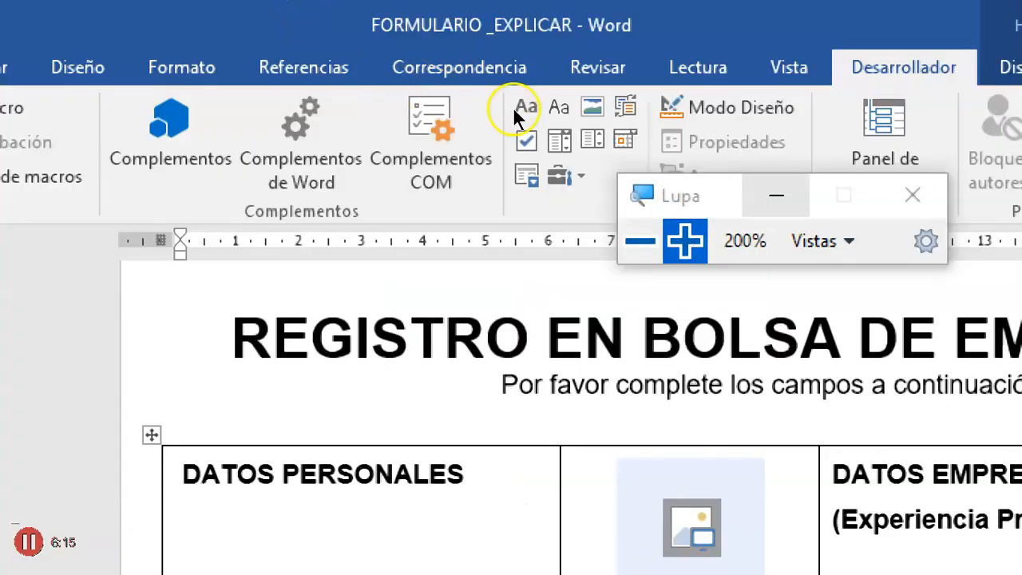
{"action": "left_click_drag", "start_coordinate": [723, 190], "coordinate": [901, 315]}
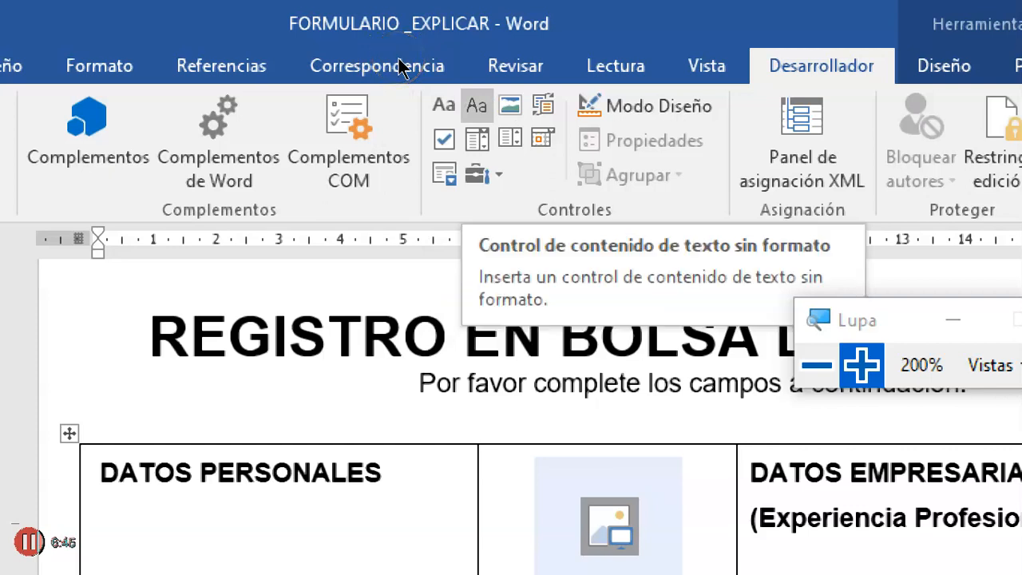
{"action": "left_click", "coordinate": [444, 106]}
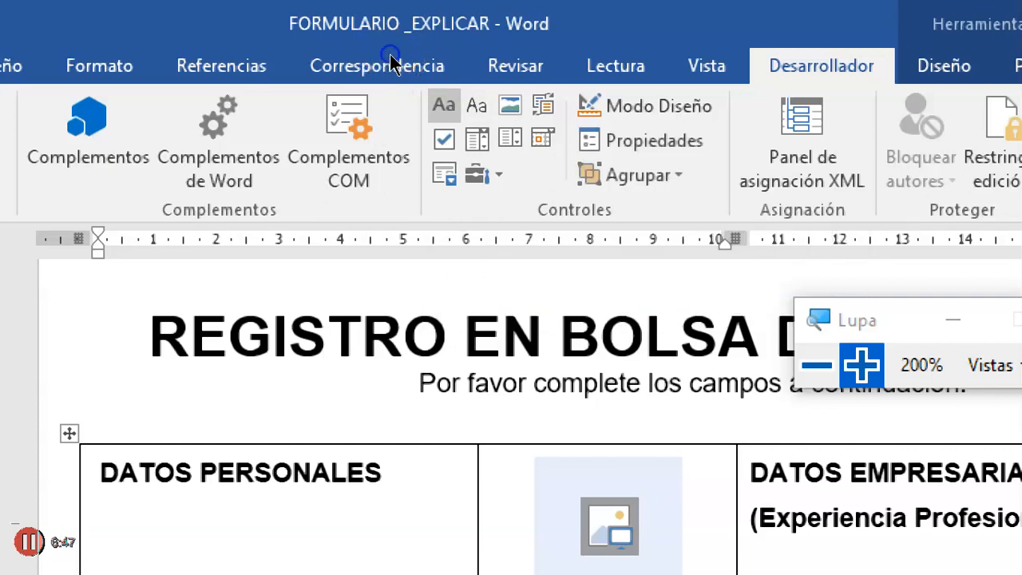
{"action": "key", "text": "super+minus"}
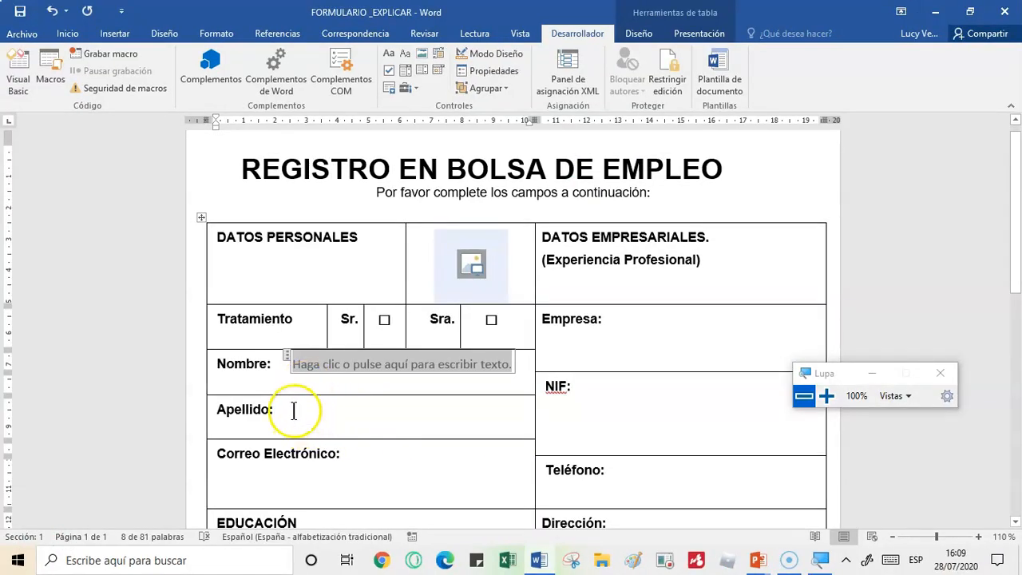
{"action": "left_click", "coordinate": [296, 415]}
{"action": "left_click", "coordinate": [388, 53]}
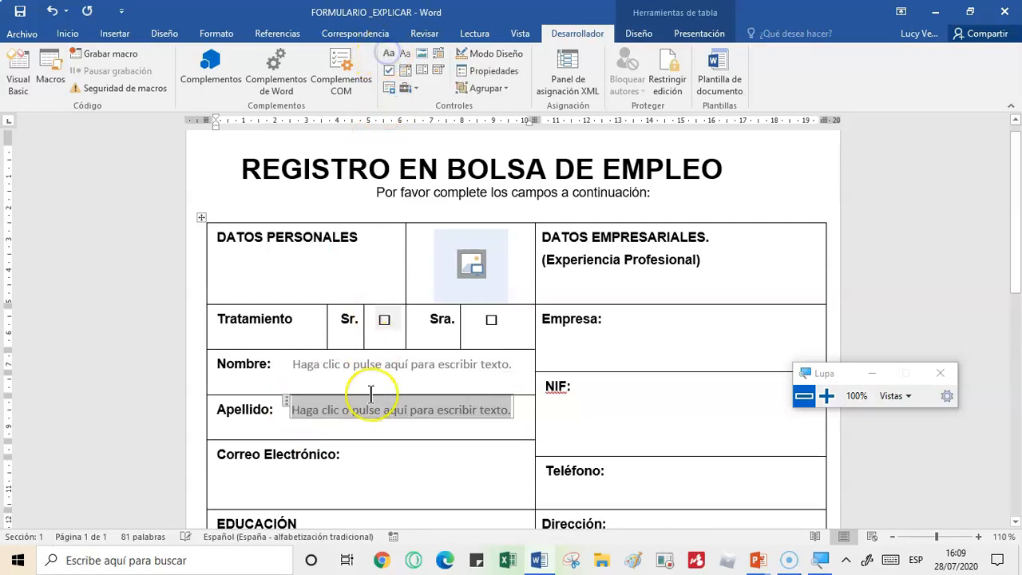
- Insert a plain text content control on a new line under Correo Electrónico in the personal data column
{"action": "left_click", "coordinate": [244, 483]}
{"action": "left_click", "coordinate": [352, 461]}
{"action": "key", "text": "Return"}
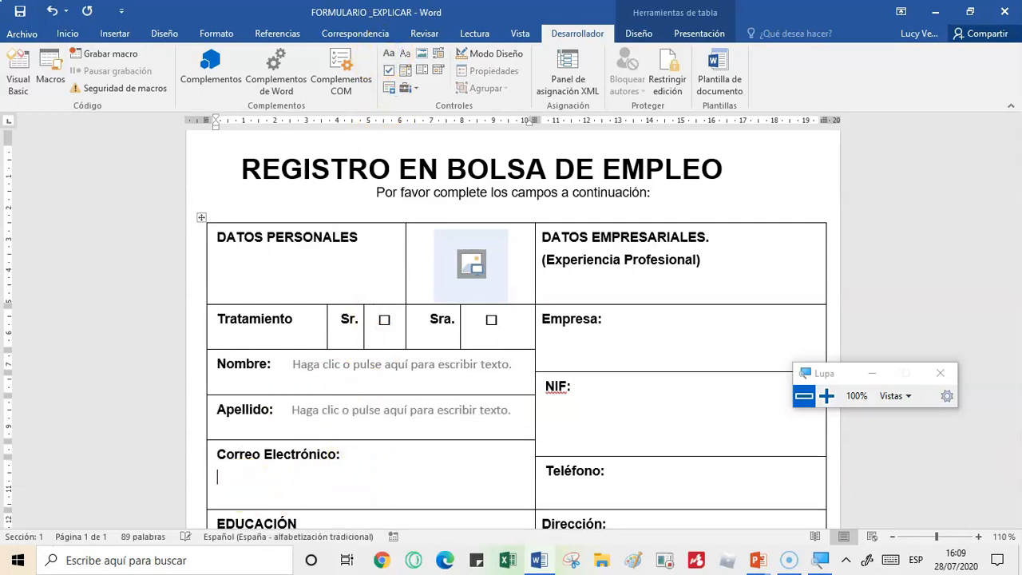
{"action": "left_click", "coordinate": [407, 52]}
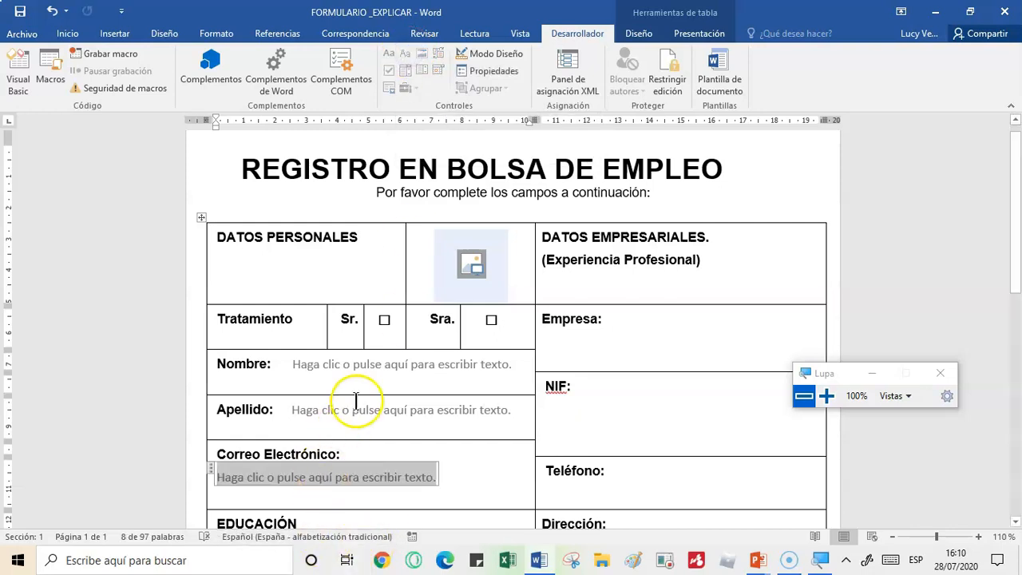
- Insert plain text content controls under the Empresa and NIF labels in the business data column
{"action": "left_click", "coordinate": [632, 319]}
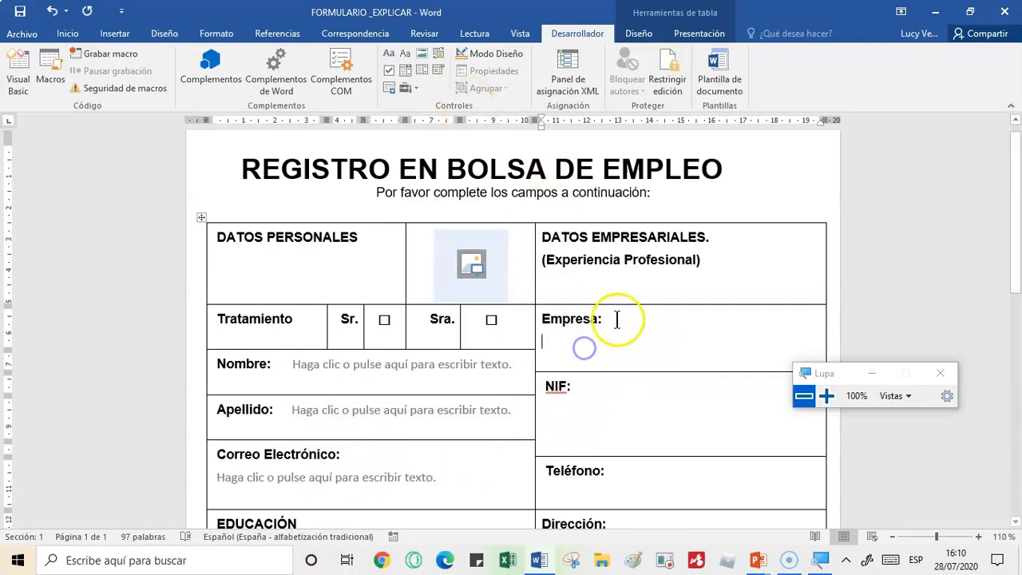
{"action": "left_click", "coordinate": [407, 53]}
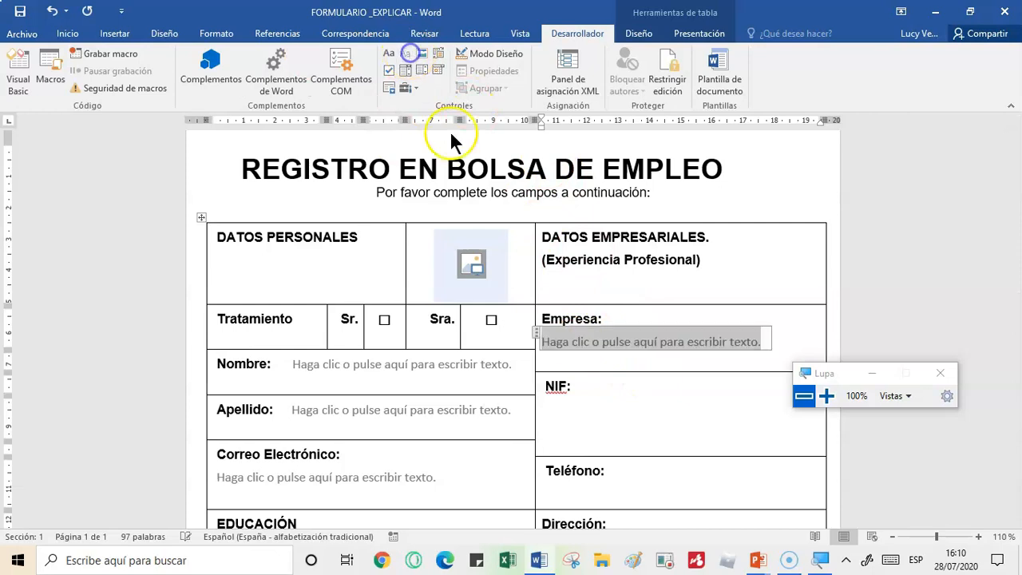
{"action": "left_click", "coordinate": [564, 410]}
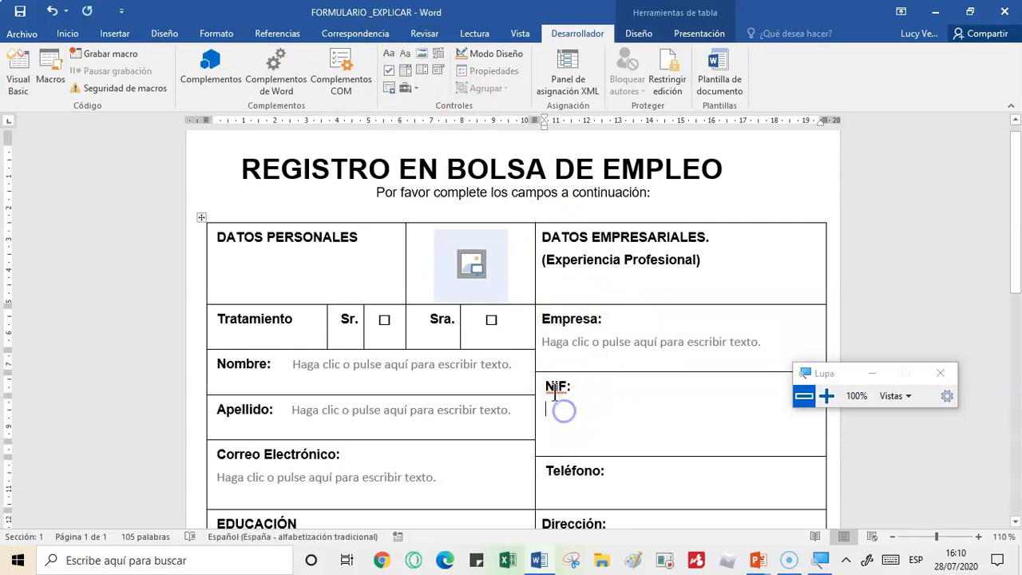
{"action": "left_click", "coordinate": [406, 51]}
- Insert a plain text content control for Teléfono in the business data column
{"action": "left_click", "coordinate": [570, 497]}
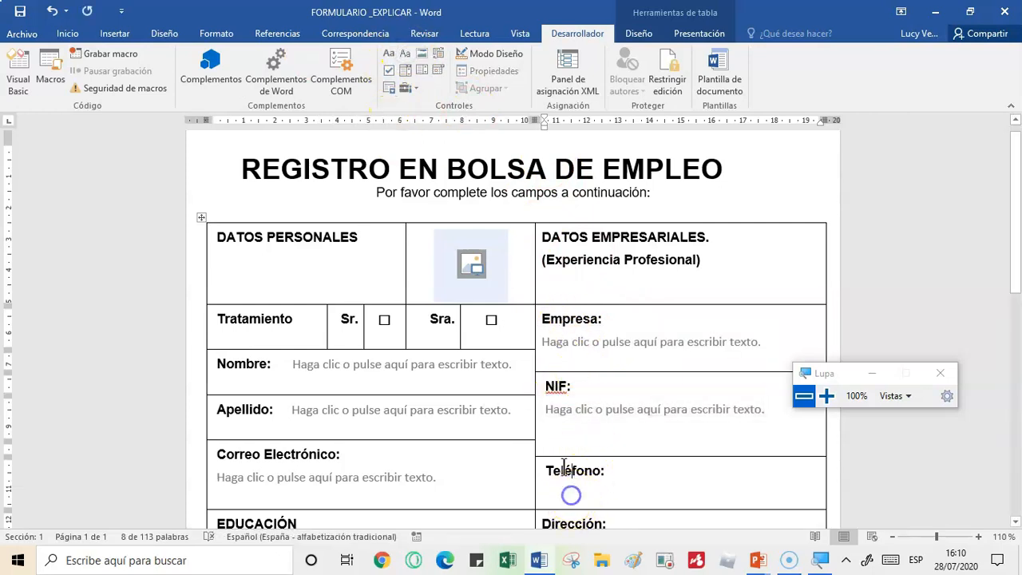
{"action": "left_click", "coordinate": [626, 474]}
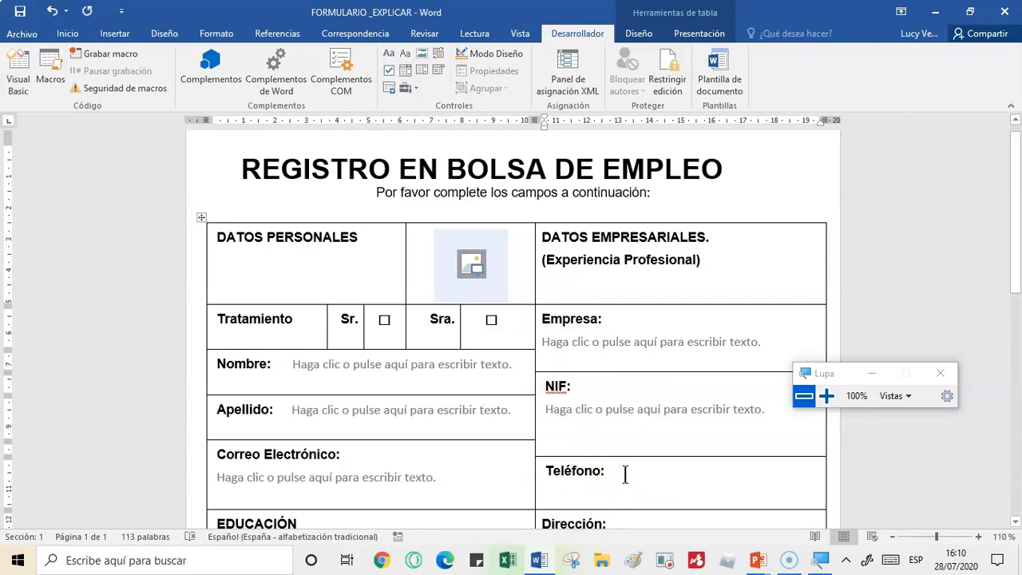
{"action": "left_click", "coordinate": [408, 51]}
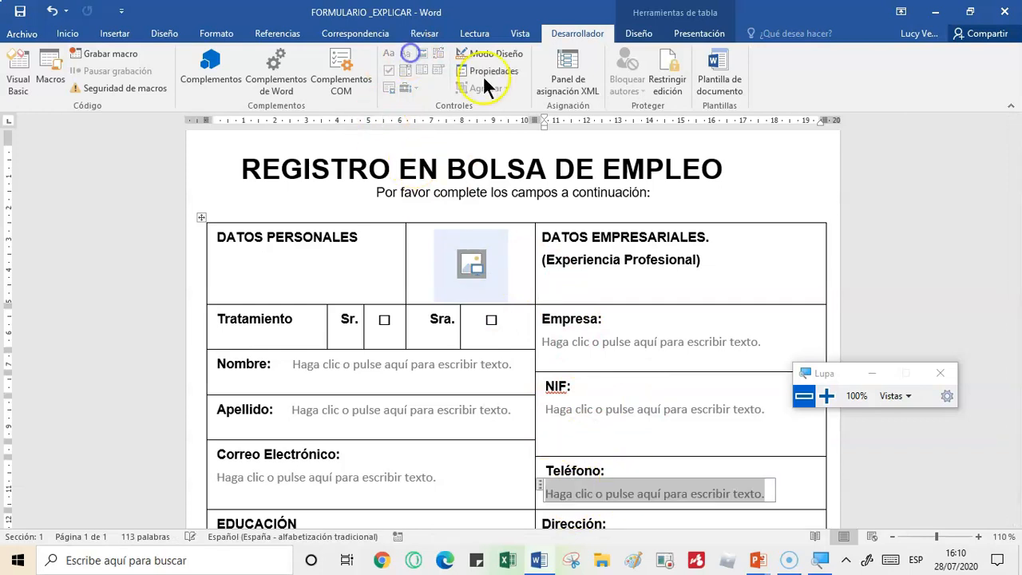
- Insert plain text content controls after the Dirección and Código Postal labels in the business data column
{"action": "left_click_drag", "start_coordinate": [1015, 271], "coordinate": [978, 365]}
{"action": "left_click", "coordinate": [634, 268]}
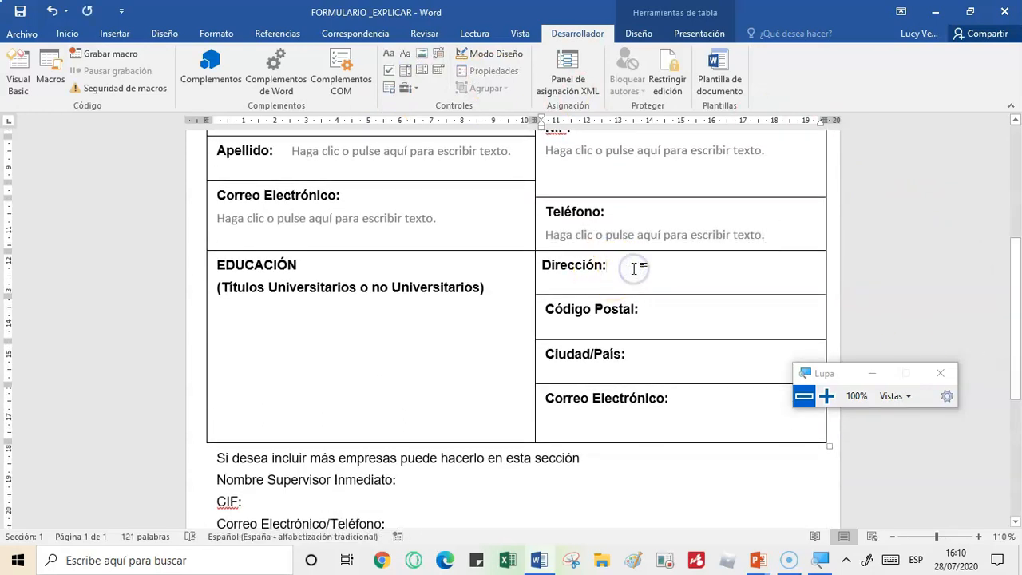
{"action": "left_click", "coordinate": [408, 54]}
{"action": "left_click", "coordinate": [677, 328]}
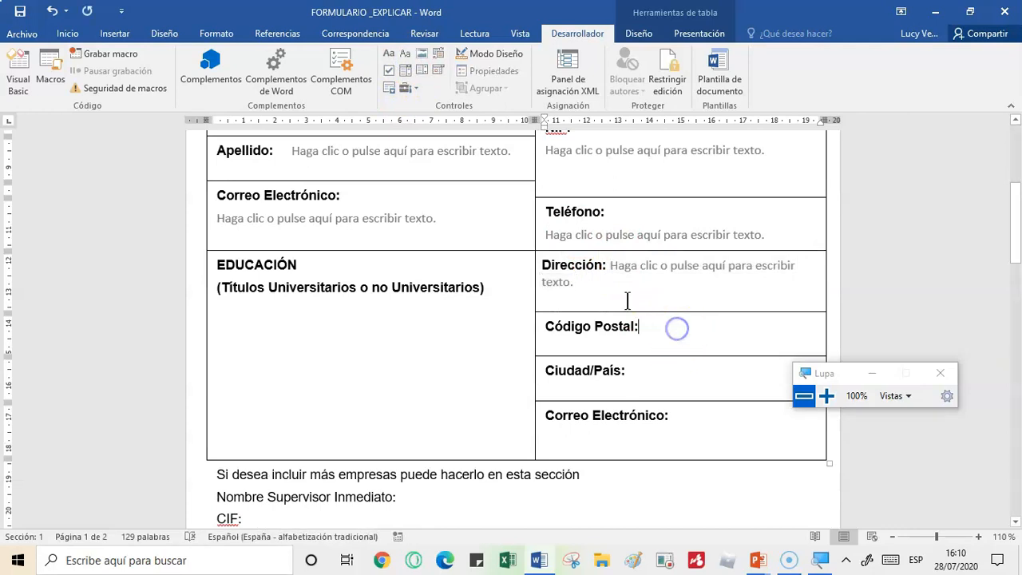
{"action": "left_click", "coordinate": [406, 54]}
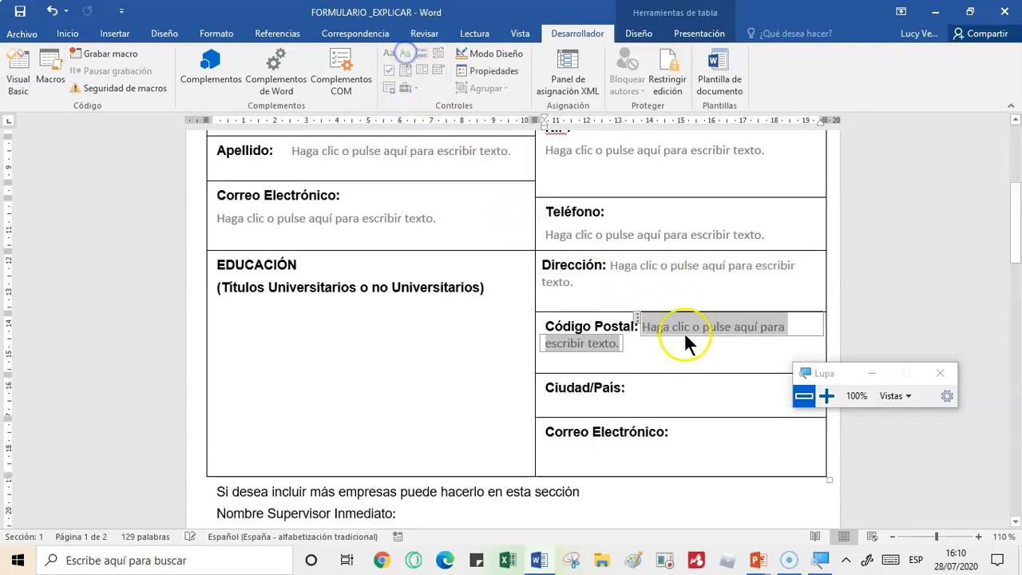
- Insert plain text content controls after Ciudad/País and under Correo Electrónico in the business data column
{"action": "left_click", "coordinate": [642, 385]}
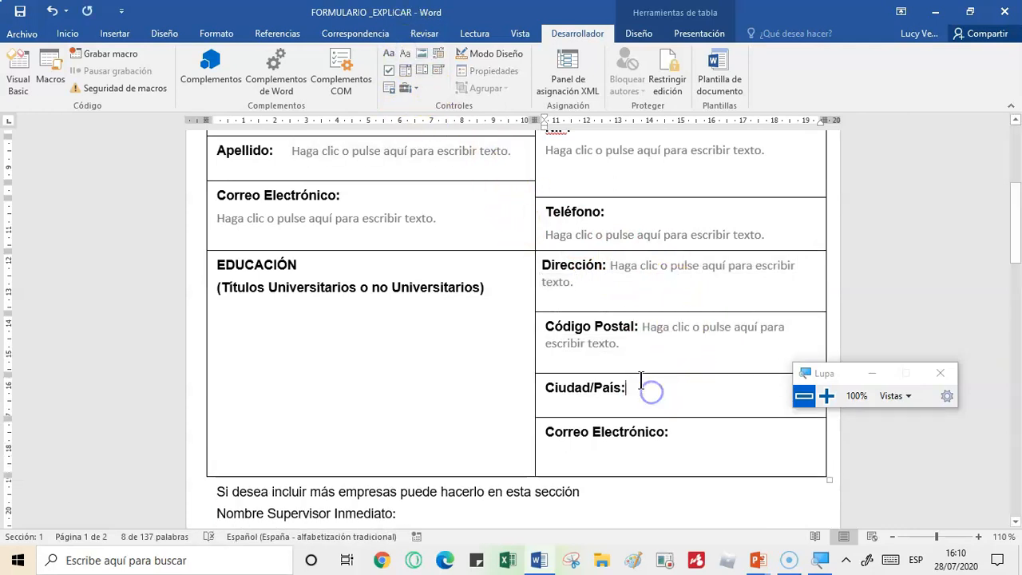
{"action": "left_click", "coordinate": [404, 56]}
{"action": "left_click", "coordinate": [710, 450]}
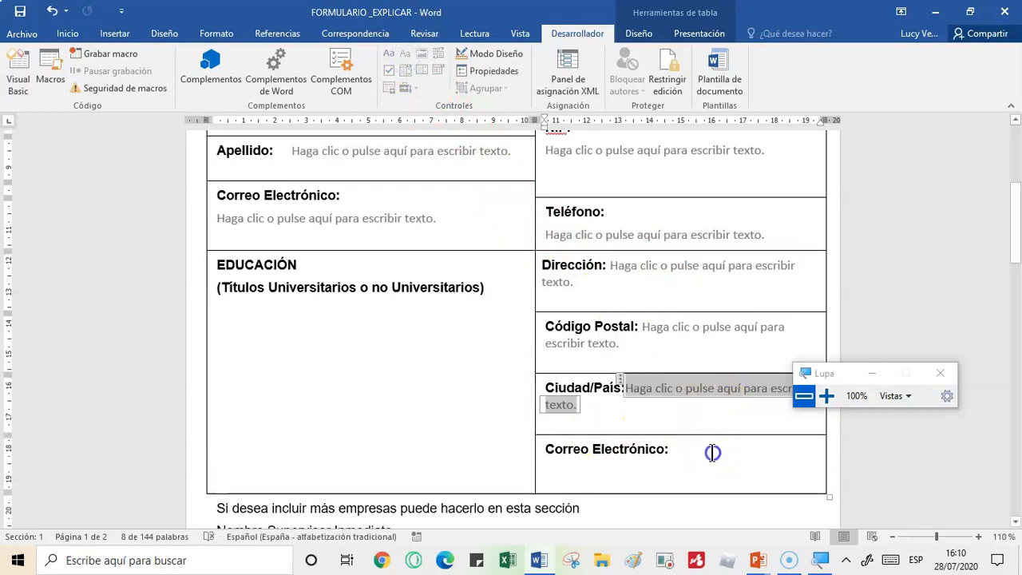
{"action": "left_click", "coordinate": [580, 475]}
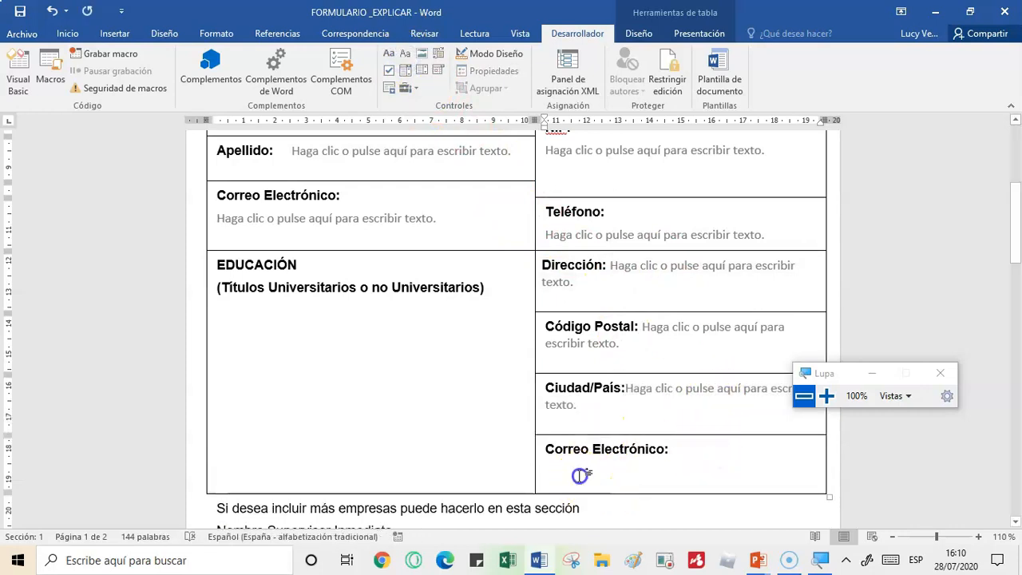
{"action": "left_click", "coordinate": [401, 53]}
{"action": "left_click", "coordinate": [584, 471]}
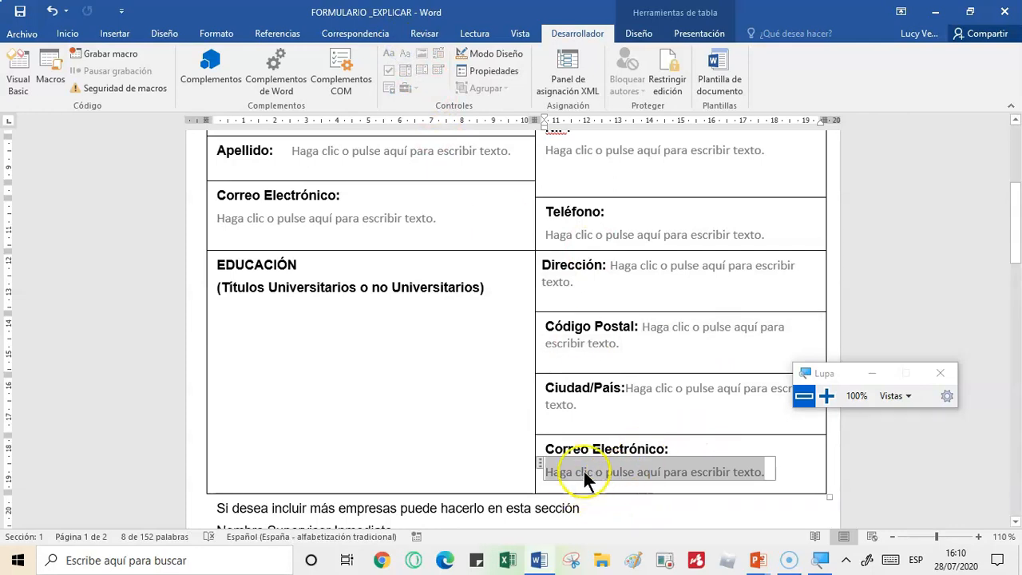
- Wrap the Nombre Supervisor Inmediato, CIF and Correo Electrónico/Teléfono lines in a repeating section content control
{"action": "left_click_drag", "start_coordinate": [1017, 248], "coordinate": [1017, 331]}
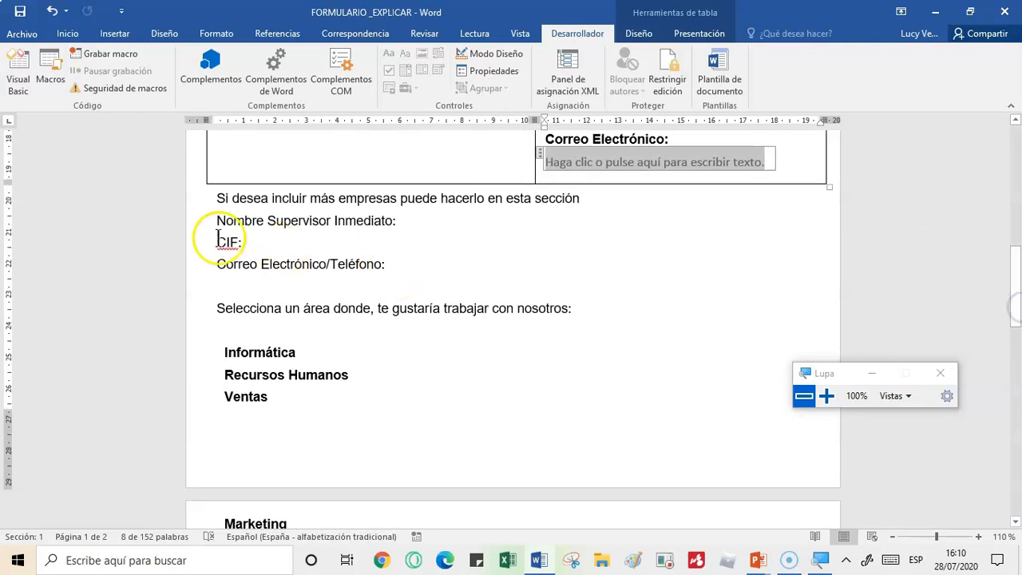
{"action": "left_click", "coordinate": [392, 264]}
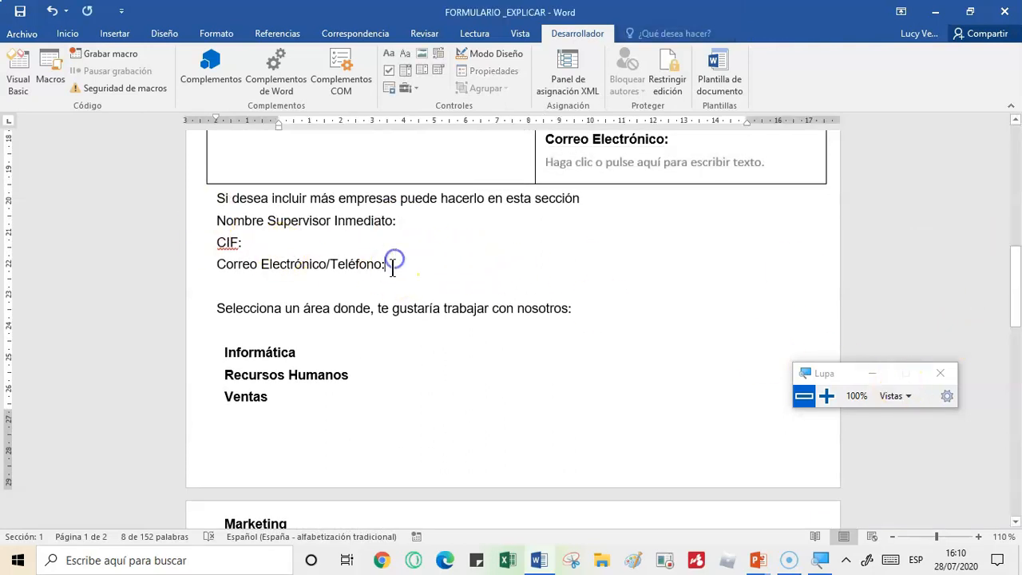
{"action": "left_click", "coordinate": [827, 399]}
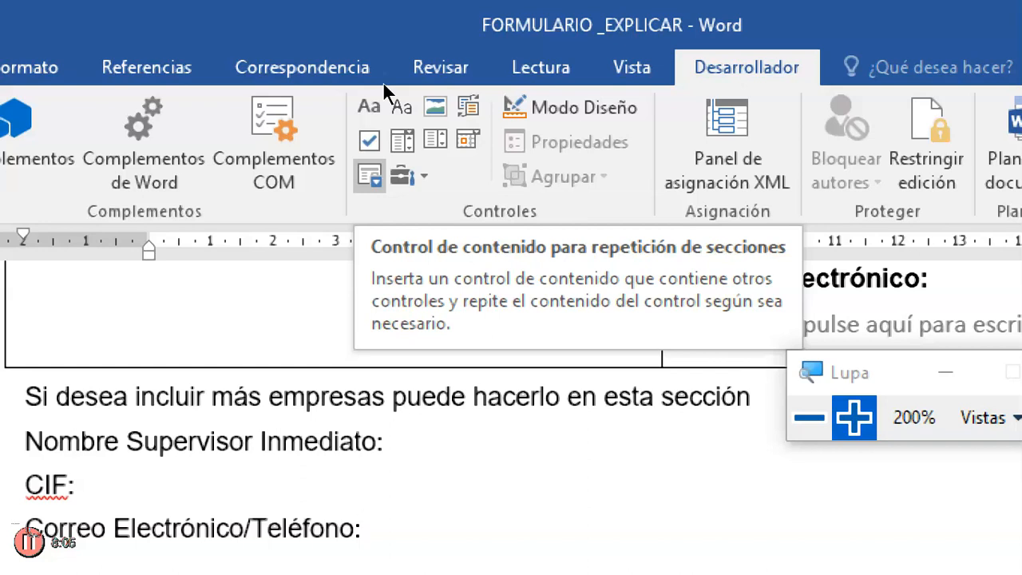
{"action": "left_click", "coordinate": [809, 416]}
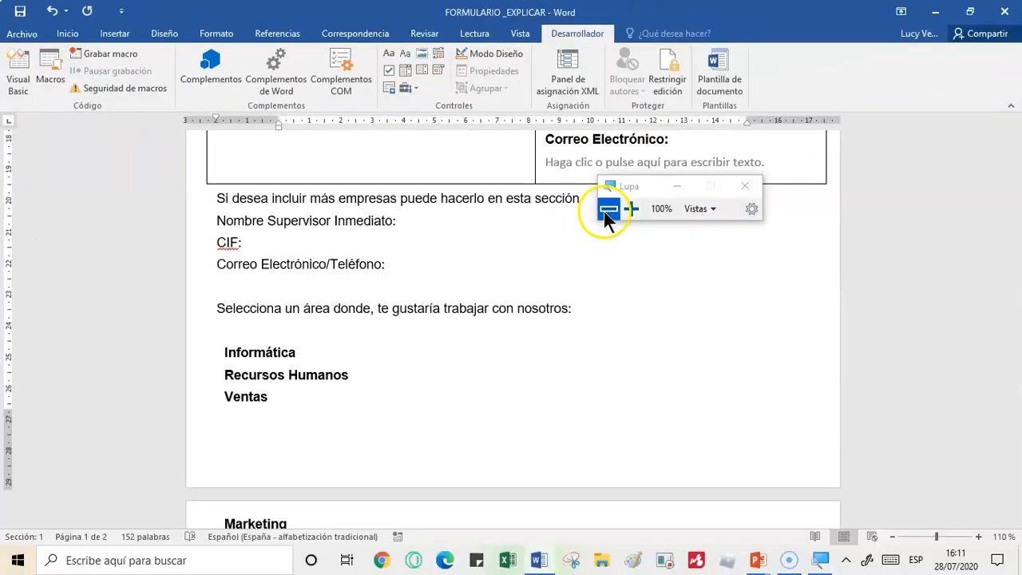
{"action": "left_click_drag", "start_coordinate": [636, 186], "coordinate": [741, 293]}
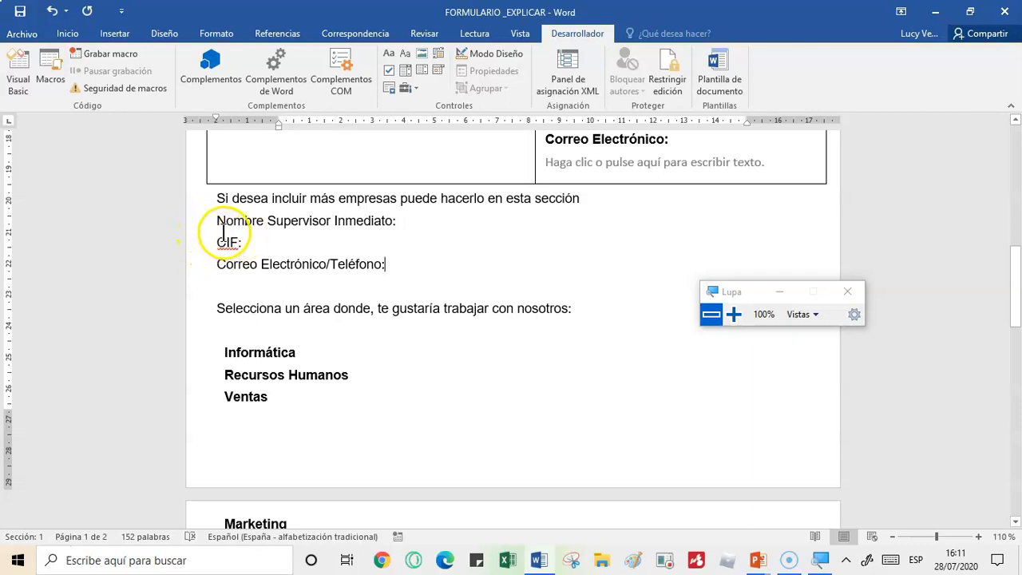
{"action": "left_click_drag", "start_coordinate": [396, 271], "coordinate": [234, 230]}
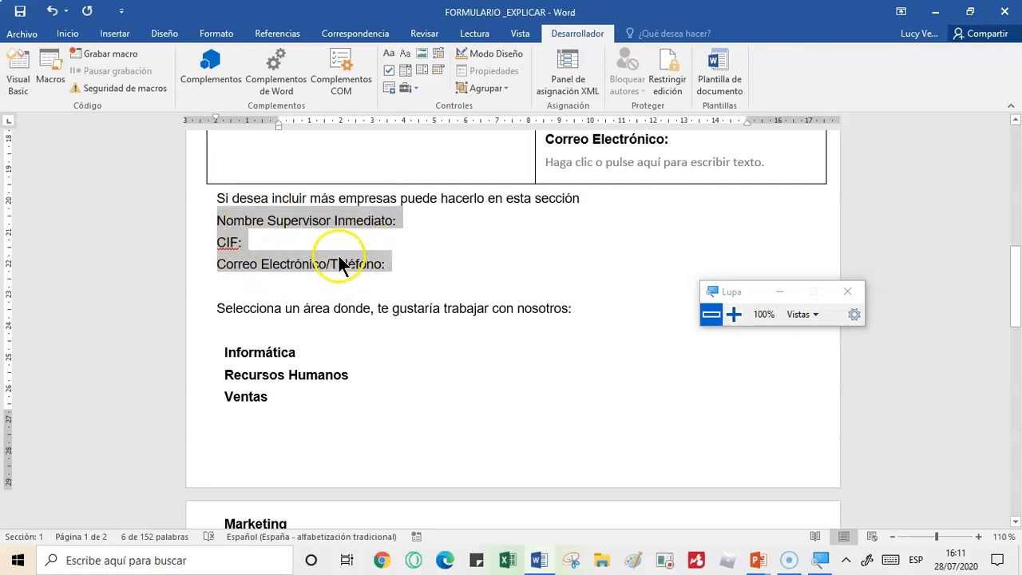
{"action": "left_click", "coordinate": [733, 314]}
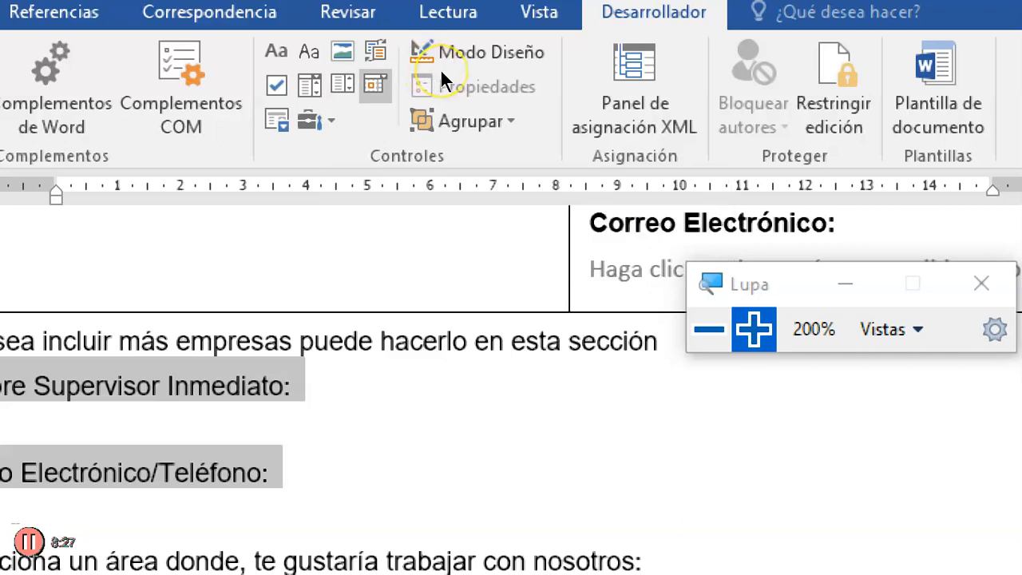
{"action": "left_click", "coordinate": [389, 87]}
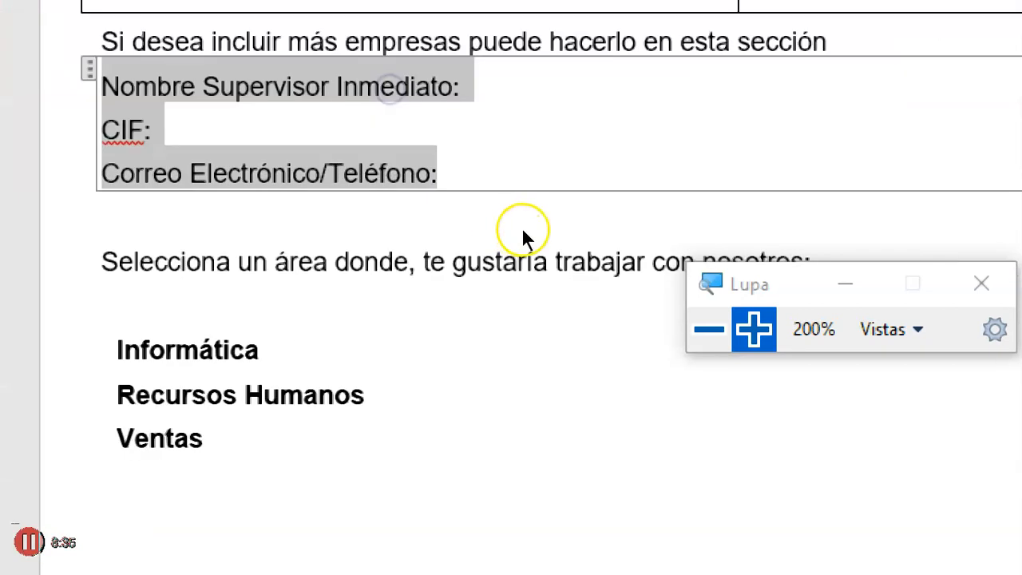
{"action": "key", "text": "super+minus"}
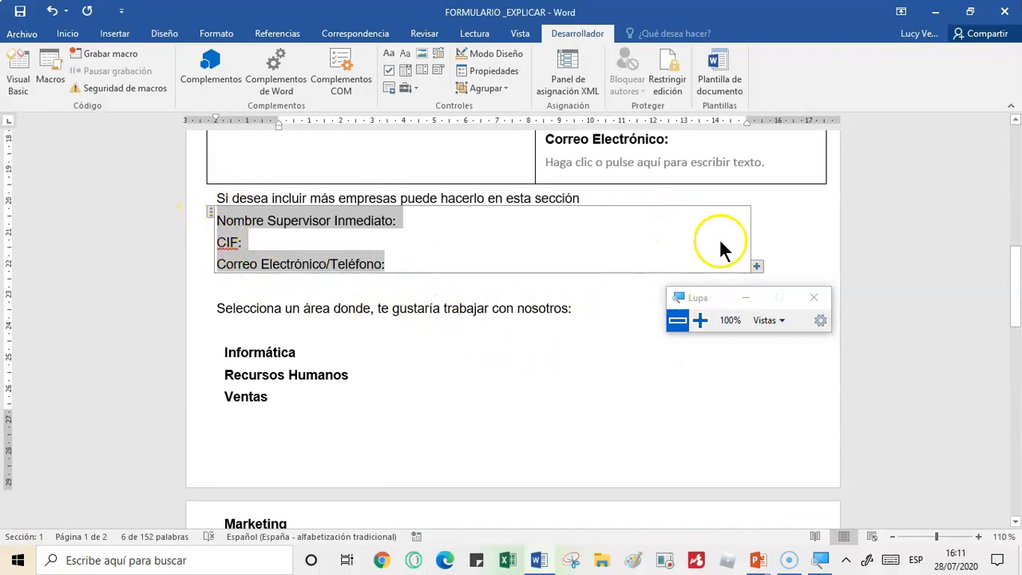
{"action": "left_click_drag", "start_coordinate": [691, 294], "coordinate": [805, 361]}
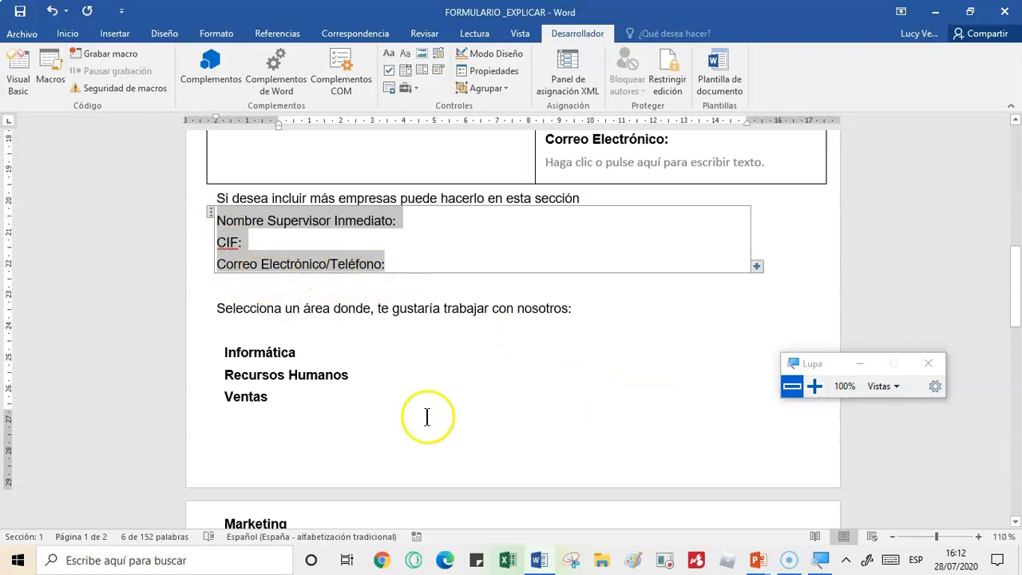
- Insert check box content controls after the Informática, Recursos Humanos and Ventas area names
{"action": "left_click", "coordinate": [366, 417]}
{"action": "left_click_drag", "start_coordinate": [1018, 320], "coordinate": [1011, 333]}
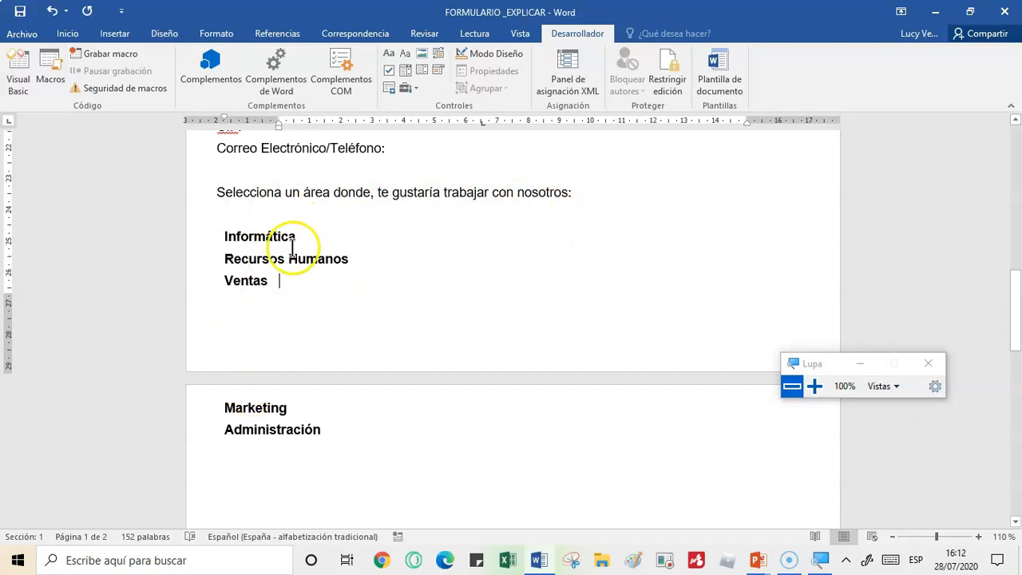
{"action": "left_click", "coordinate": [814, 386]}
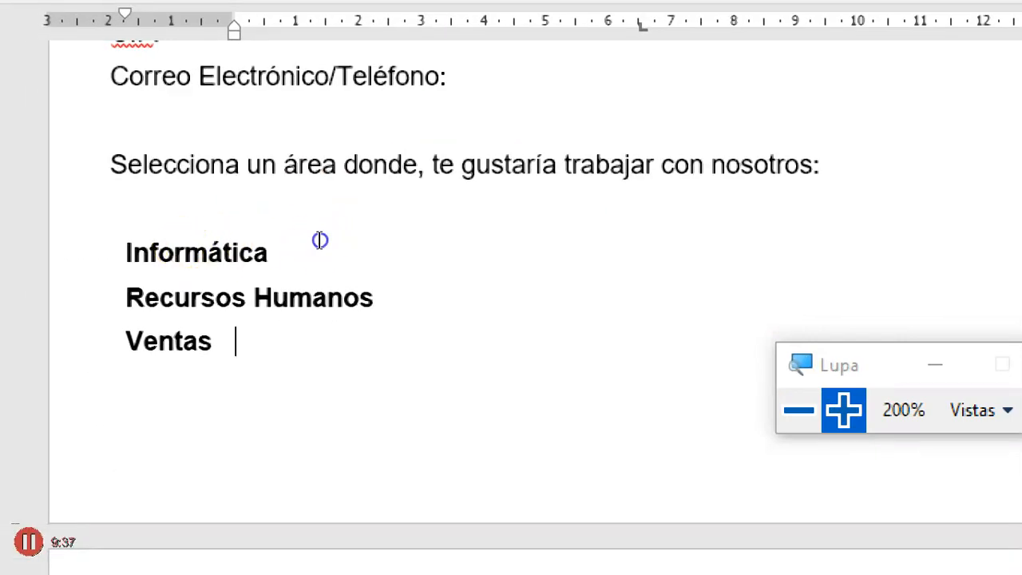
{"action": "left_click", "coordinate": [320, 241]}
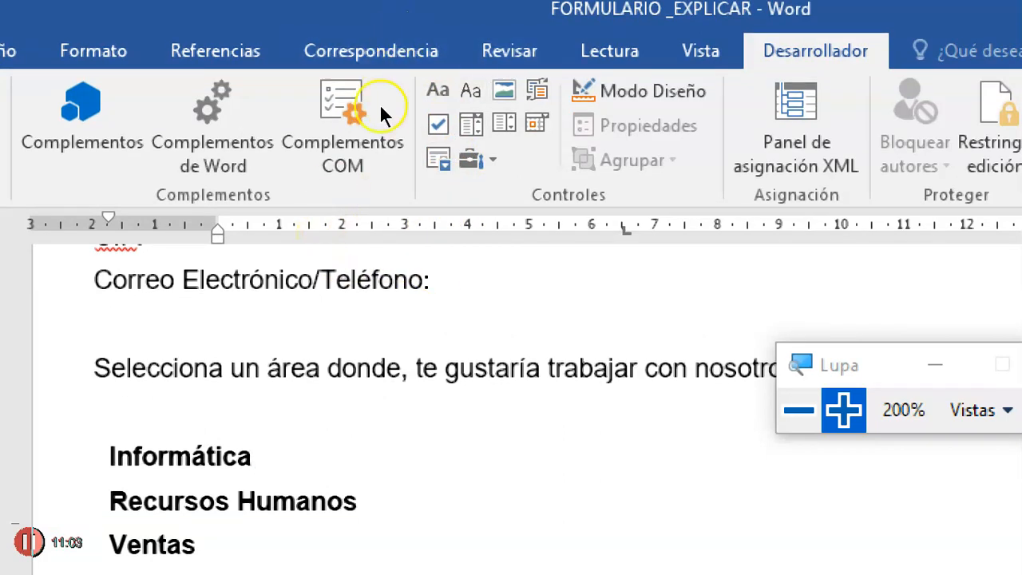
{"action": "left_click", "coordinate": [438, 124]}
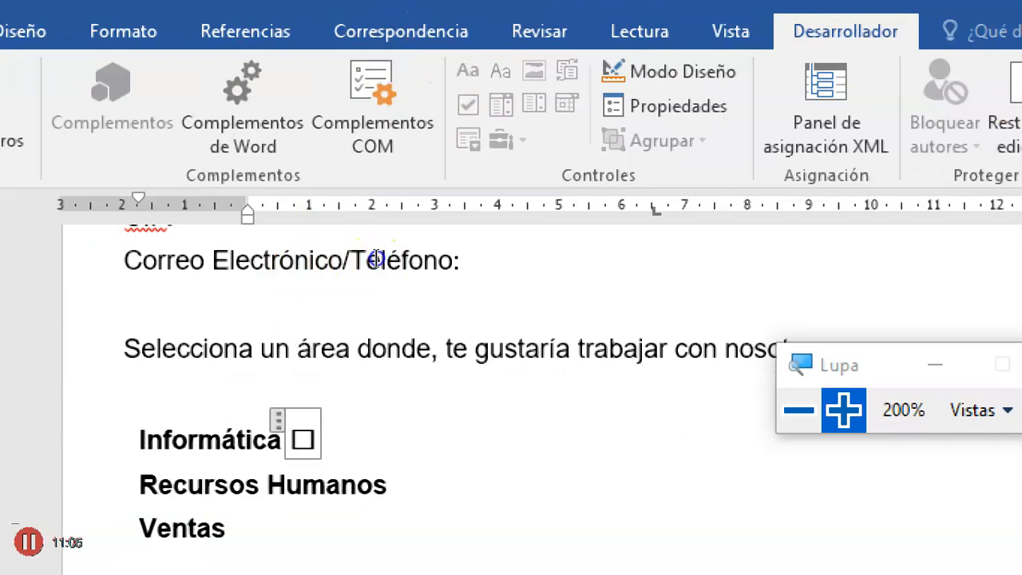
{"action": "left_click", "coordinate": [391, 485]}
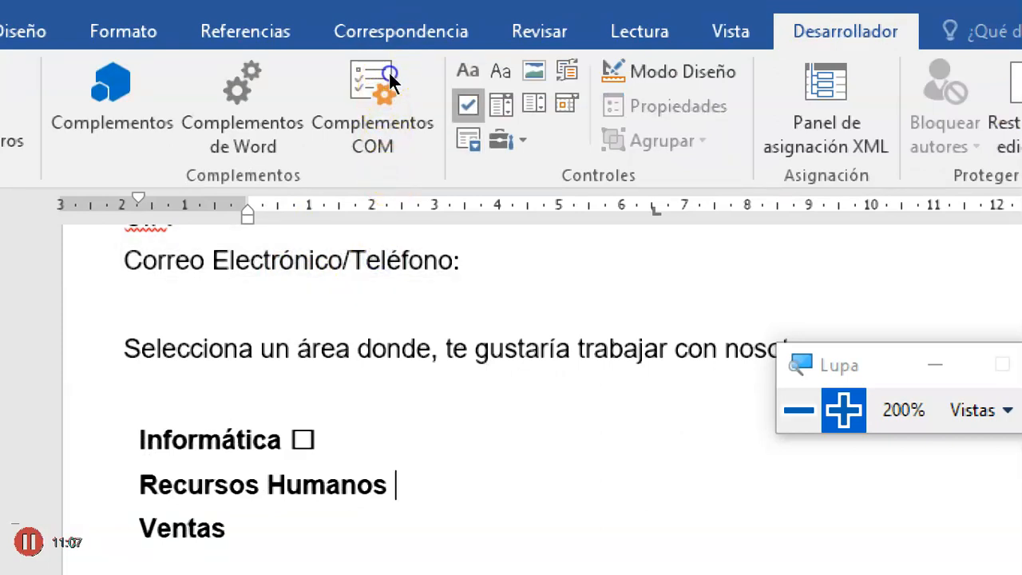
{"action": "left_click", "coordinate": [468, 103]}
{"action": "left_click", "coordinate": [331, 392]}
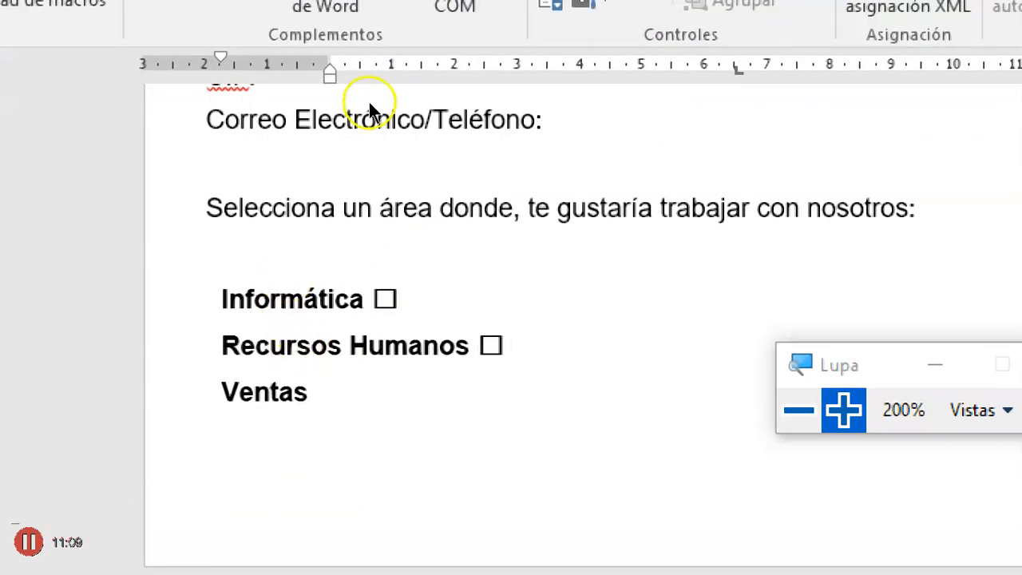
{"action": "left_click", "coordinate": [518, 25]}
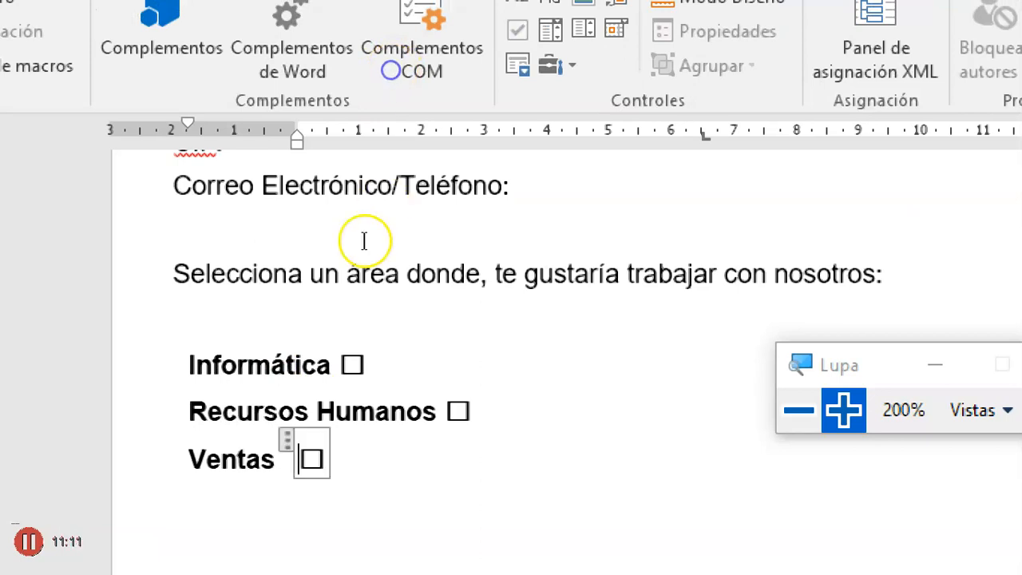
{"action": "left_click", "coordinate": [296, 306]}
{"action": "left_click", "coordinate": [236, 317]}
{"action": "left_click", "coordinate": [315, 288]}
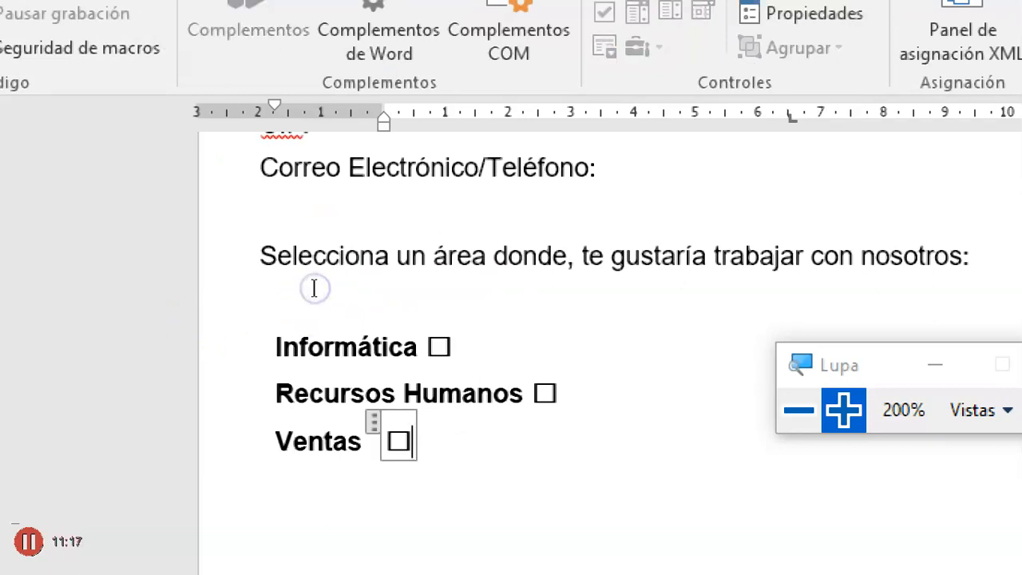
- Delete the Marketing and Administración lines from the list of work areas
{"action": "key", "text": "super+minus"}
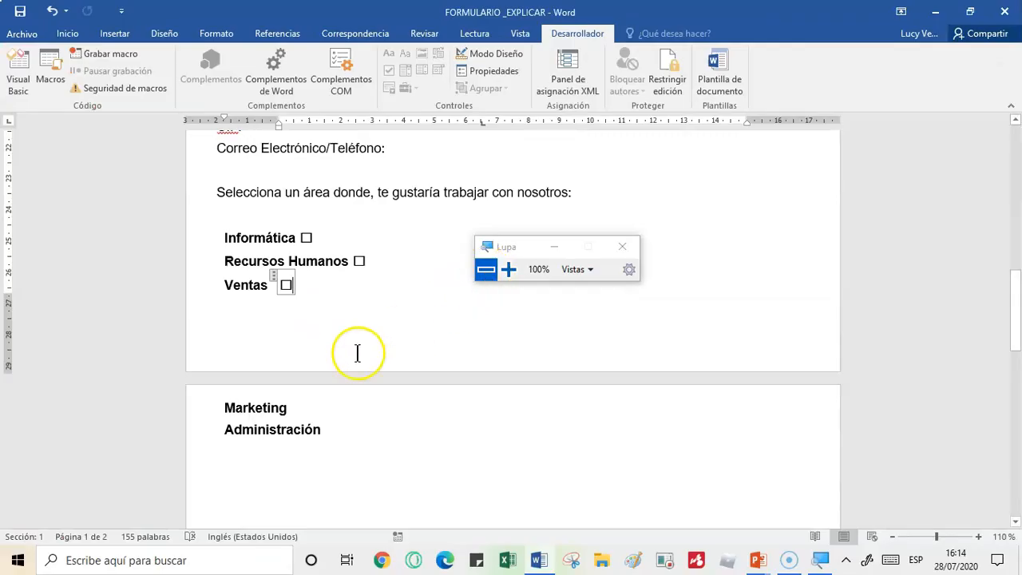
{"action": "left_click_drag", "start_coordinate": [219, 407], "coordinate": [337, 428]}
{"action": "key", "text": "Delete"}
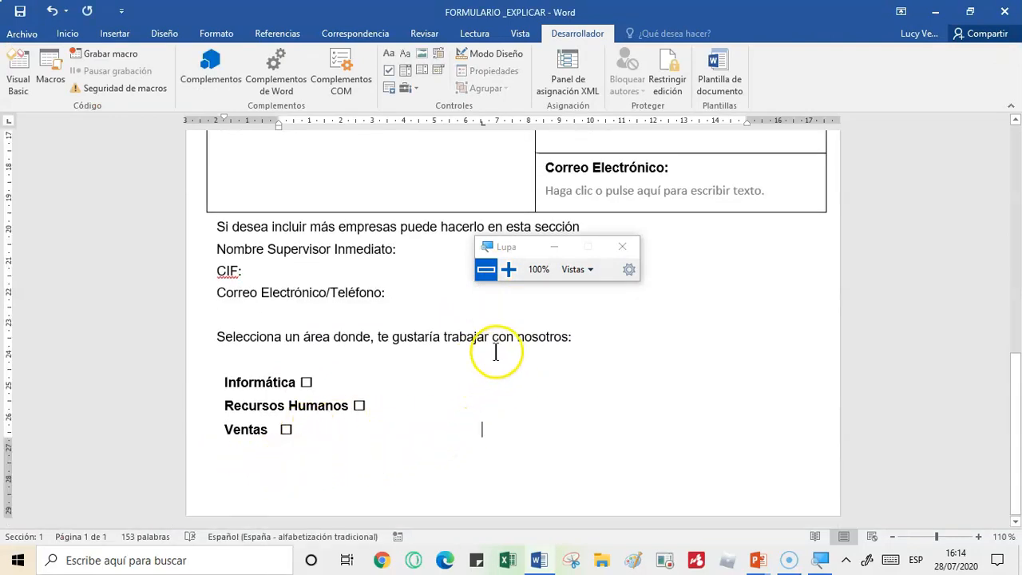
- Add a new line reading "Área a escoger:" above the Informática option
{"action": "left_click", "coordinate": [229, 361]}
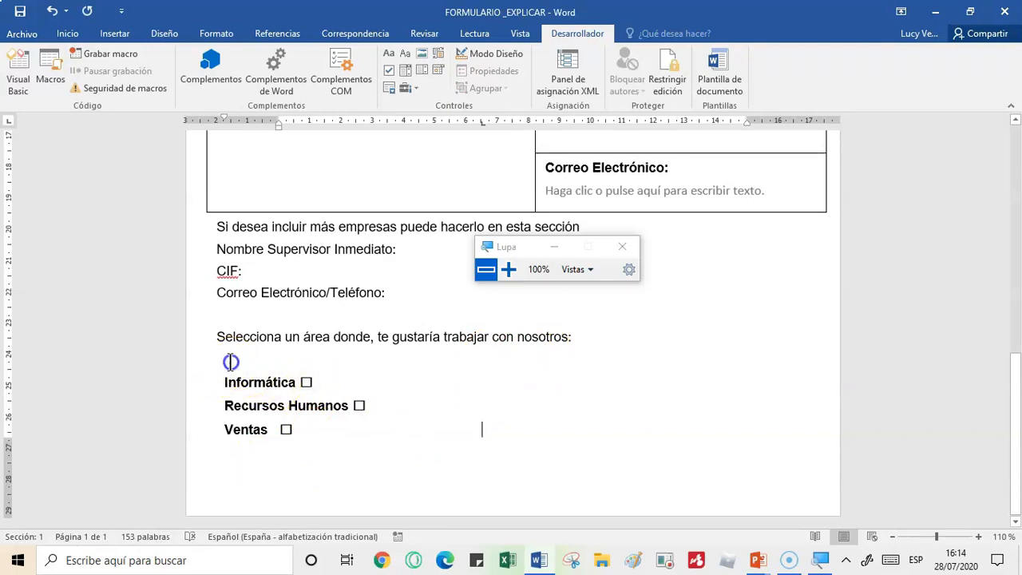
{"action": "left_click", "coordinate": [349, 360]}
{"action": "key", "text": "Return"}
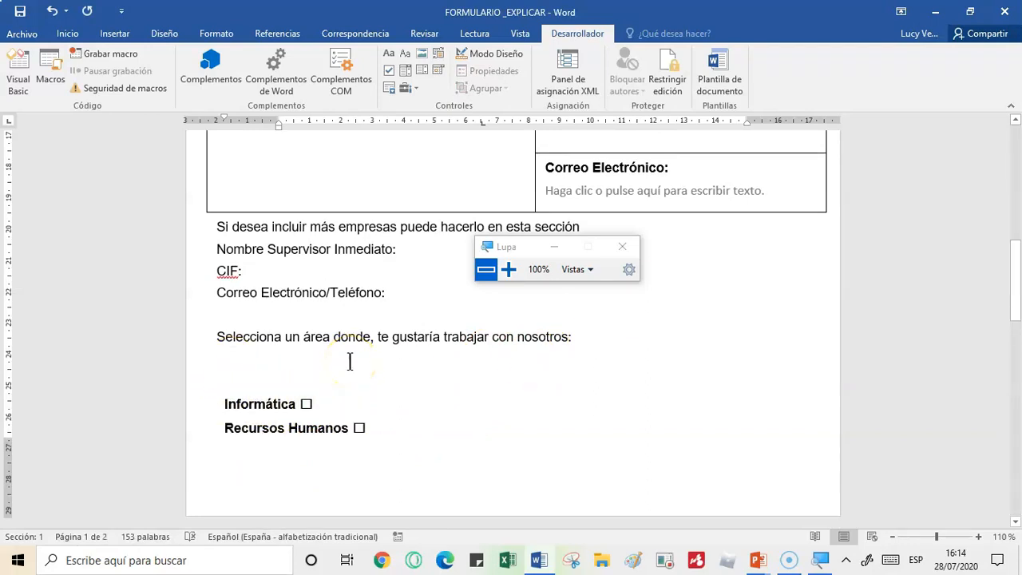
{"action": "type", "text": "A"}
{"action": "type", "text": "rea "}
{"action": "type", "text": "a escoger"}
{"action": "type", "text": ":"}
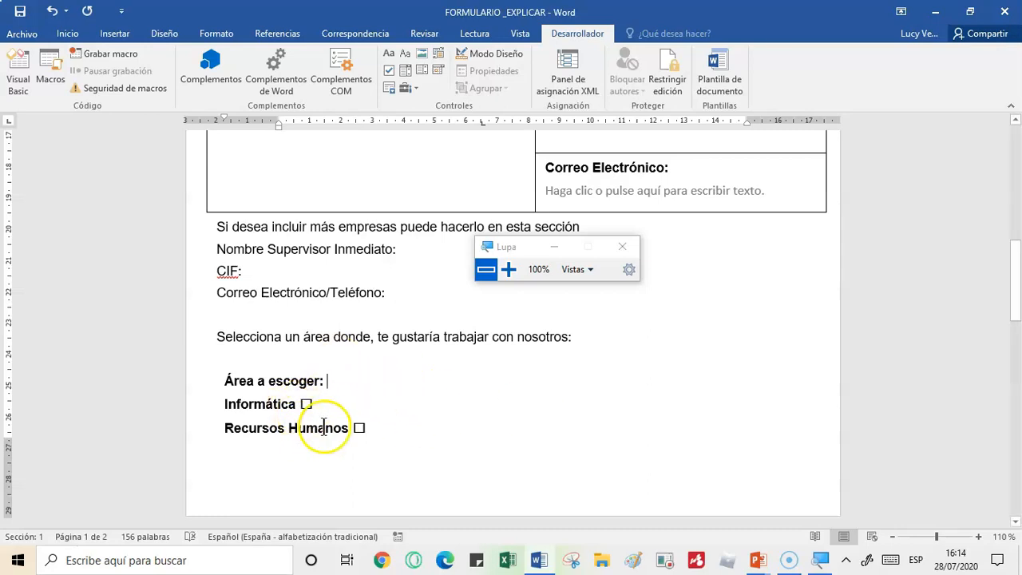
- Insert a combo box content control after the Área a escoger label and check its choice list
{"action": "left_click", "coordinate": [407, 68]}
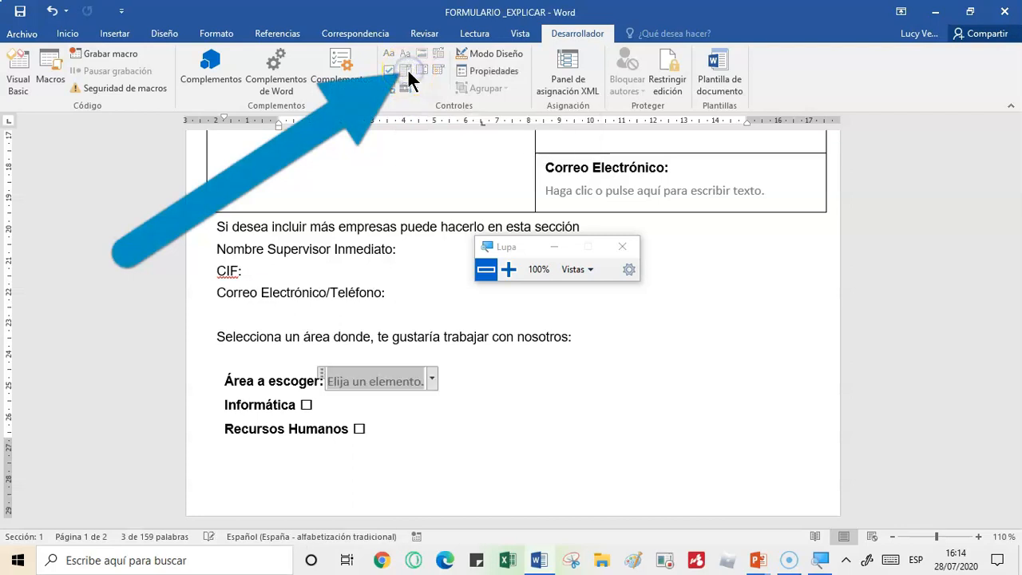
{"action": "left_click", "coordinate": [432, 371]}
{"action": "left_click", "coordinate": [433, 373]}
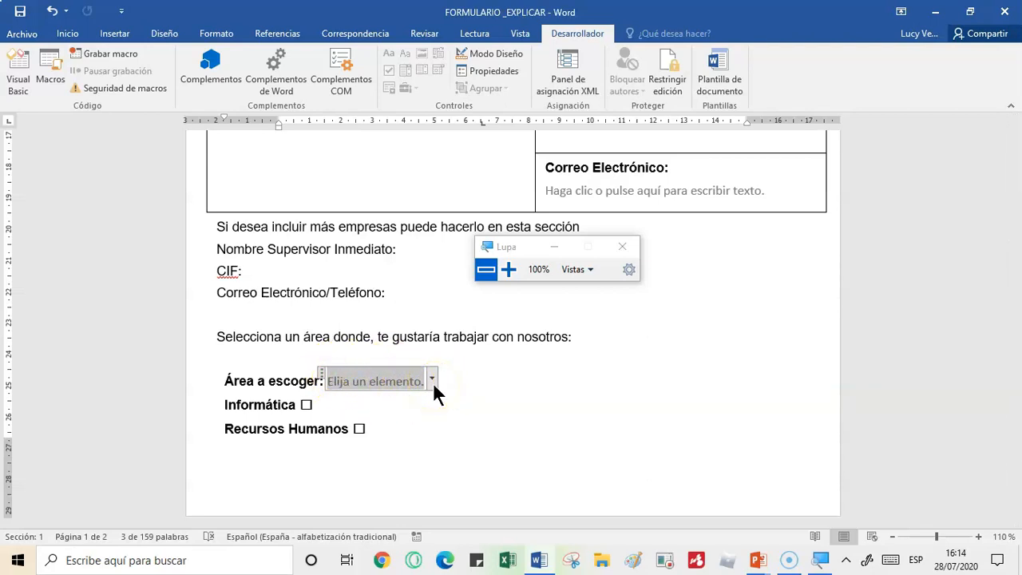
- In the content control properties, give the picture control beside DATOS PERSONALES the title "Foto"
{"action": "left_click_drag", "start_coordinate": [1015, 275], "coordinate": [1007, 167]}
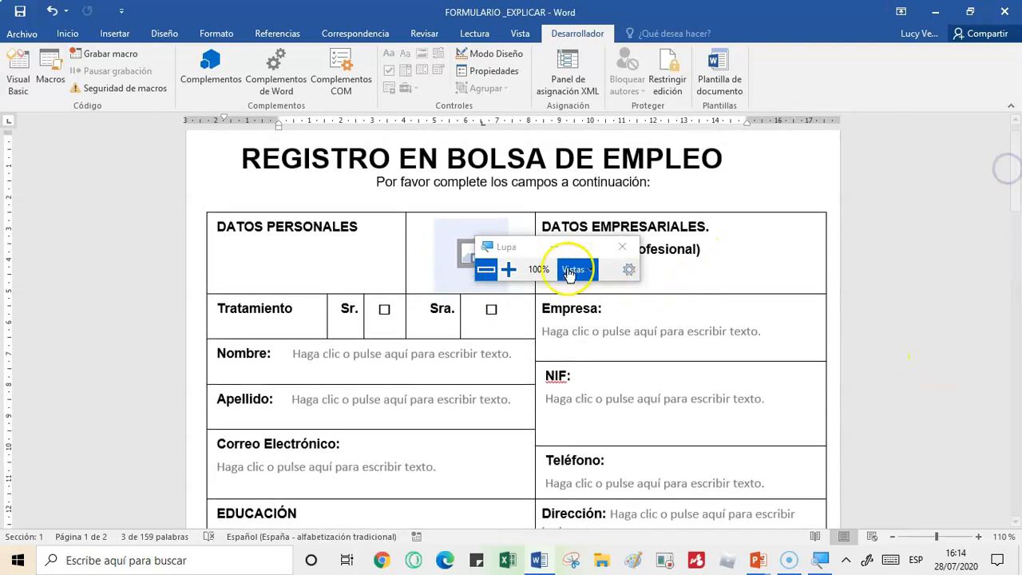
{"action": "left_click_drag", "start_coordinate": [520, 251], "coordinate": [835, 137]}
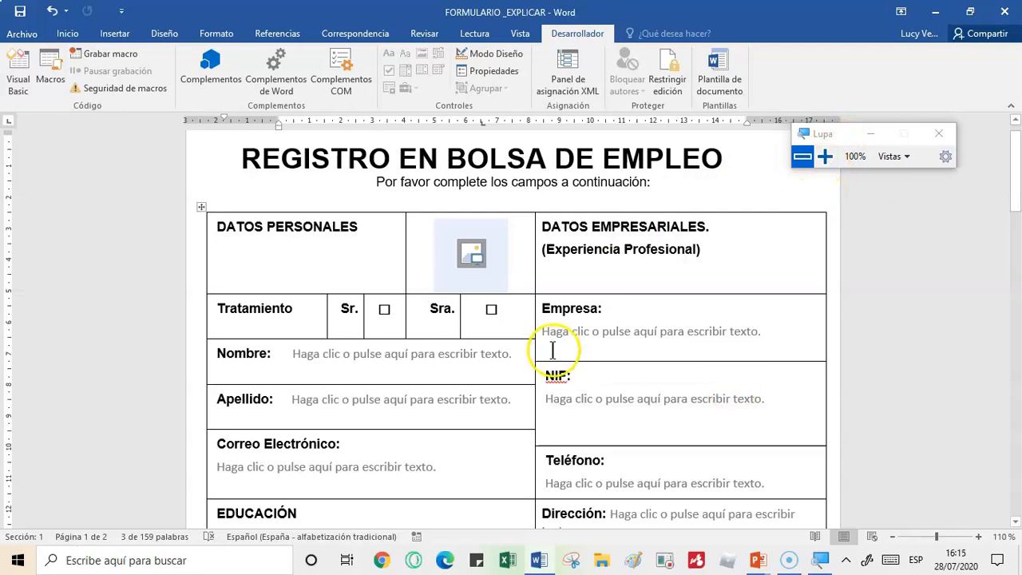
{"action": "left_click", "coordinate": [503, 228]}
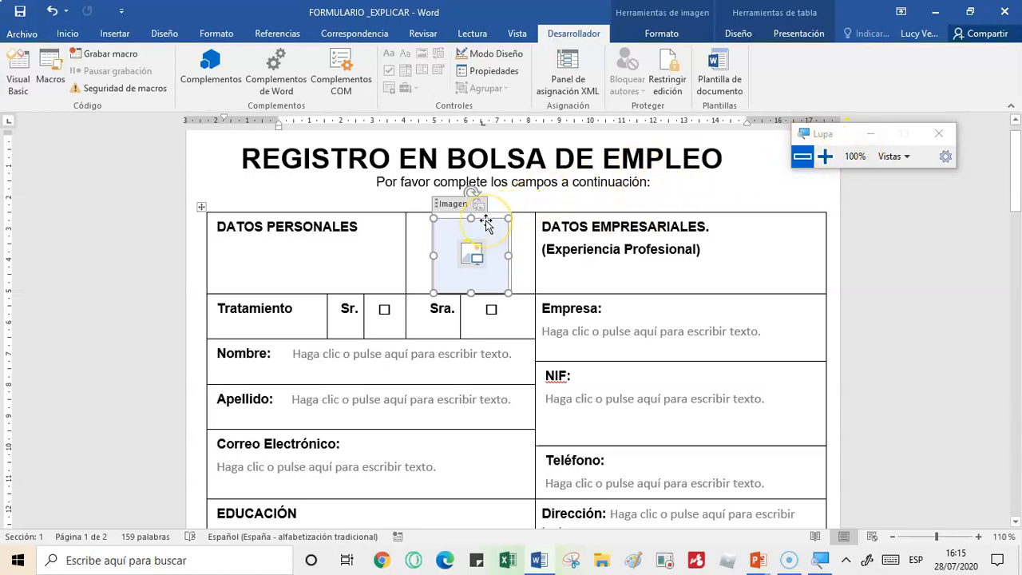
{"action": "left_click", "coordinate": [825, 164]}
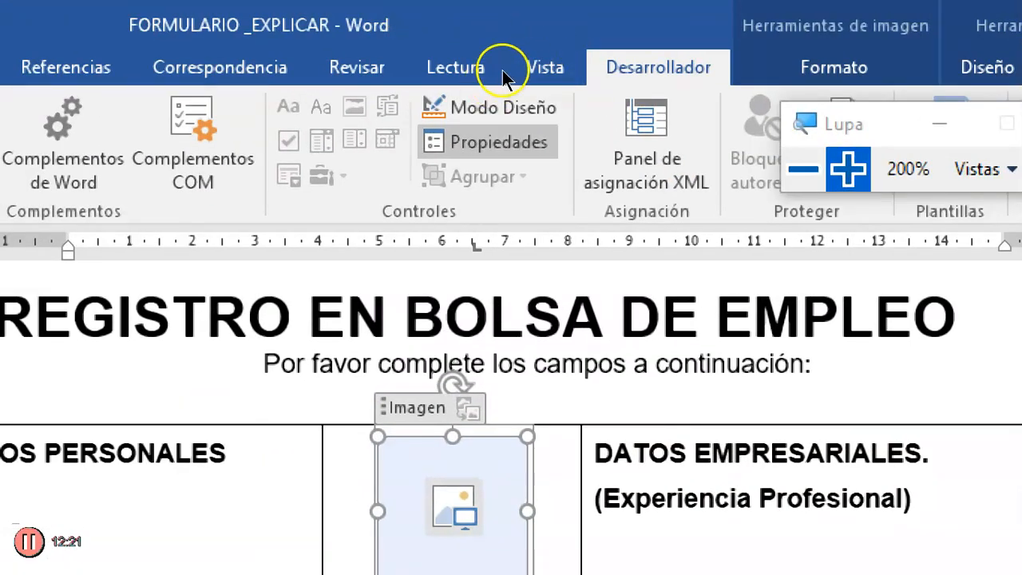
{"action": "left_click", "coordinate": [487, 142]}
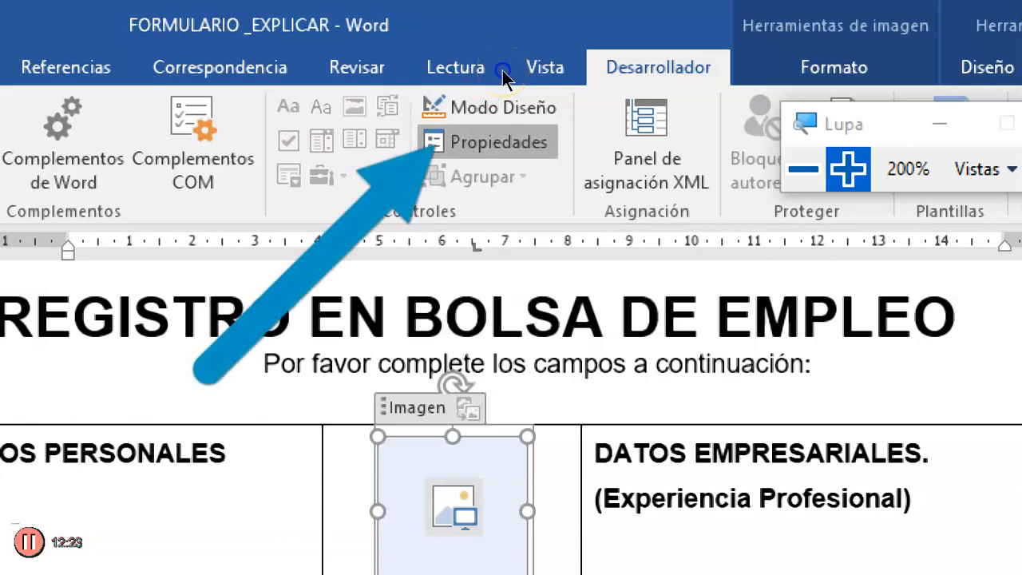
{"action": "mouse_move", "coordinate": [624, 34]}
{"action": "left_mouse_down"}
{"action": "mouse_move", "coordinate": [566, 48]}
{"action": "mouse_move", "coordinate": [360, 21]}
{"action": "mouse_move", "coordinate": [361, 32]}
{"action": "left_mouse_up"}
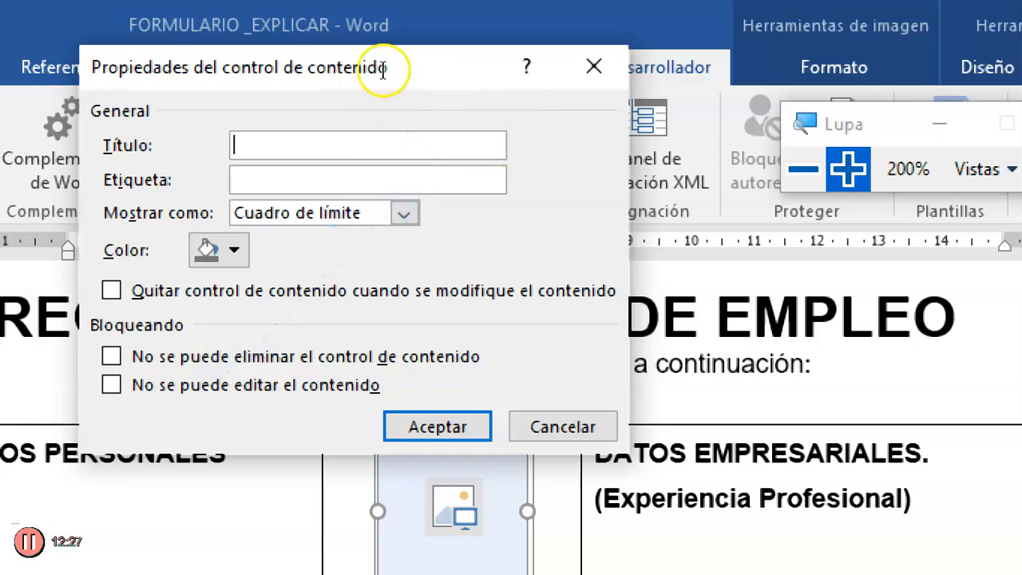
{"action": "left_click_drag", "start_coordinate": [381, 69], "coordinate": [659, 48]}
{"action": "left_click_drag", "start_coordinate": [593, 35], "coordinate": [431, 41]}
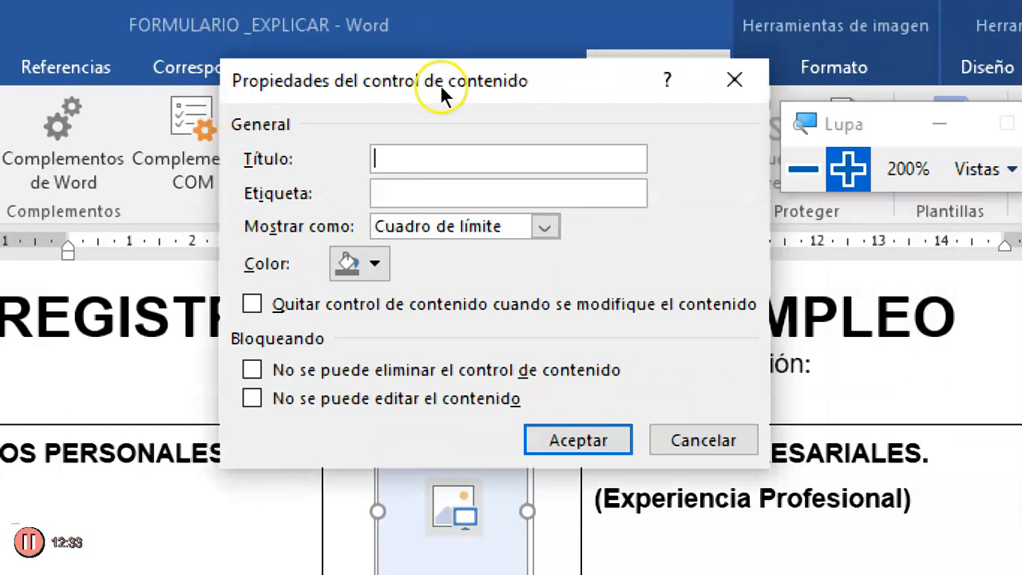
{"action": "type", "text": "Foto"}
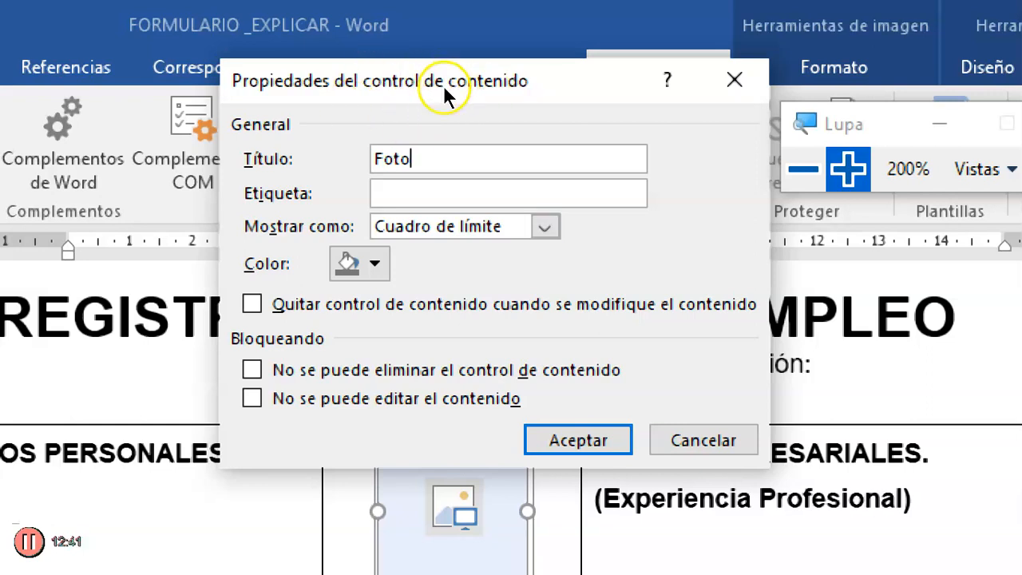
{"action": "key", "text": "Tab"}
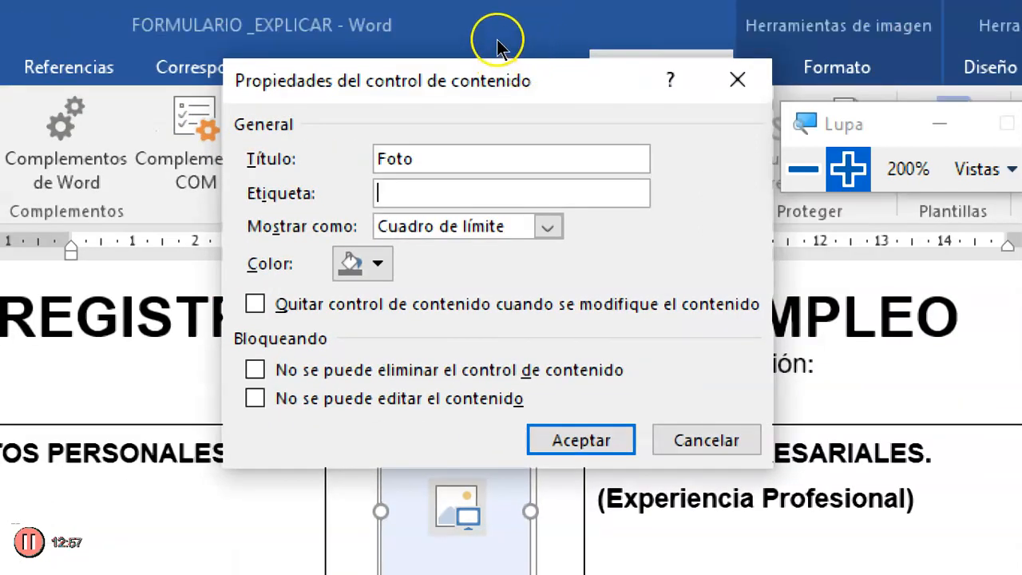
{"action": "left_click_drag", "start_coordinate": [497, 40], "coordinate": [495, 54]}
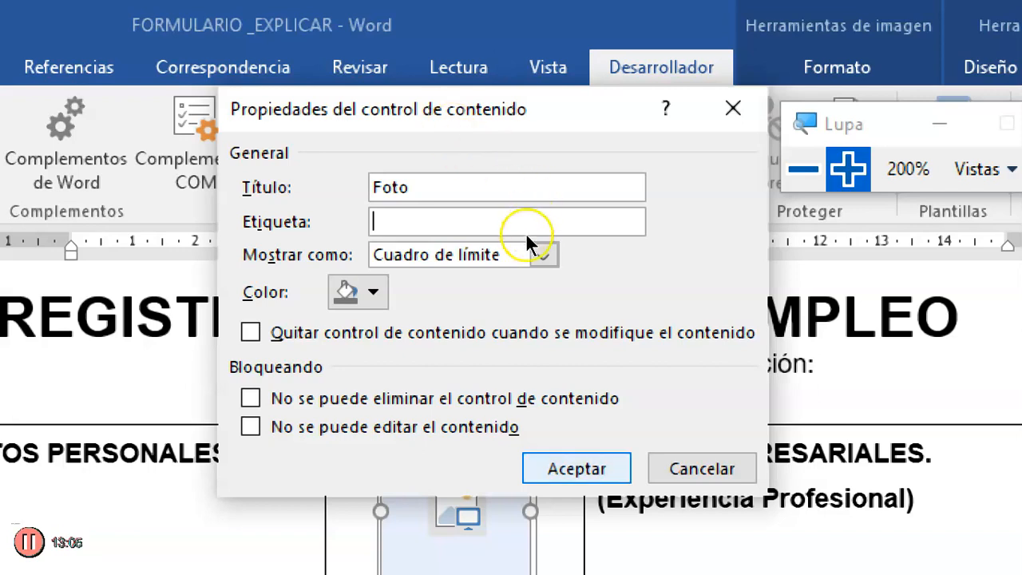
{"action": "key", "text": "Return"}
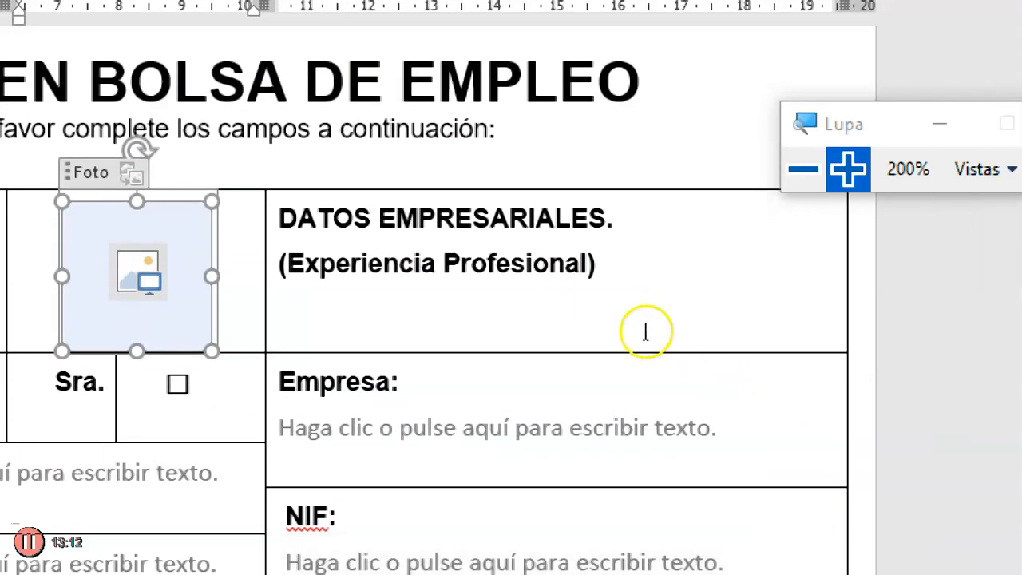
- Give the text content control under the Empresa label the title "Empresa" and check the title tags of the picture and company controls
{"action": "left_click", "coordinate": [647, 335]}
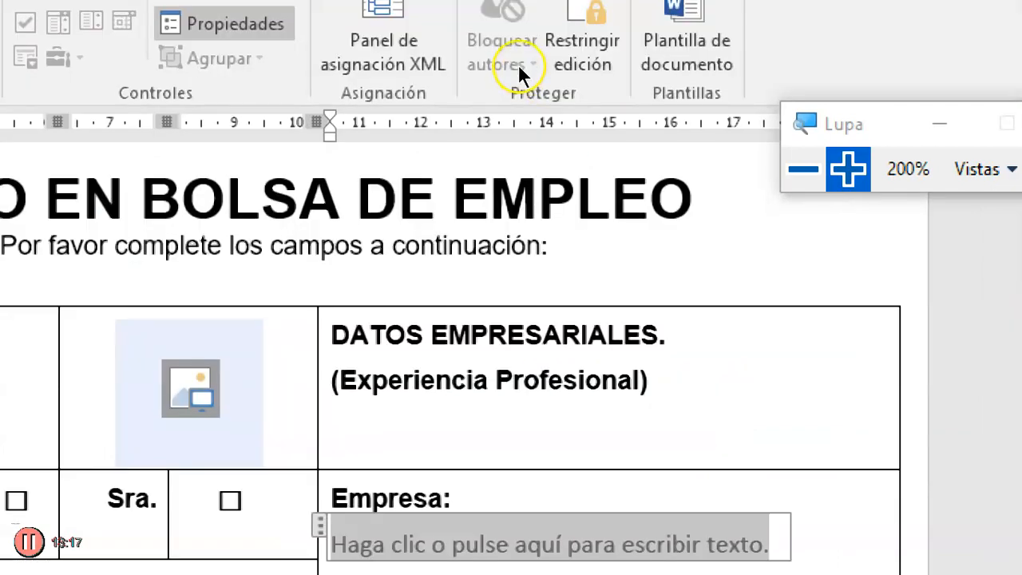
{"action": "left_click", "coordinate": [482, 75]}
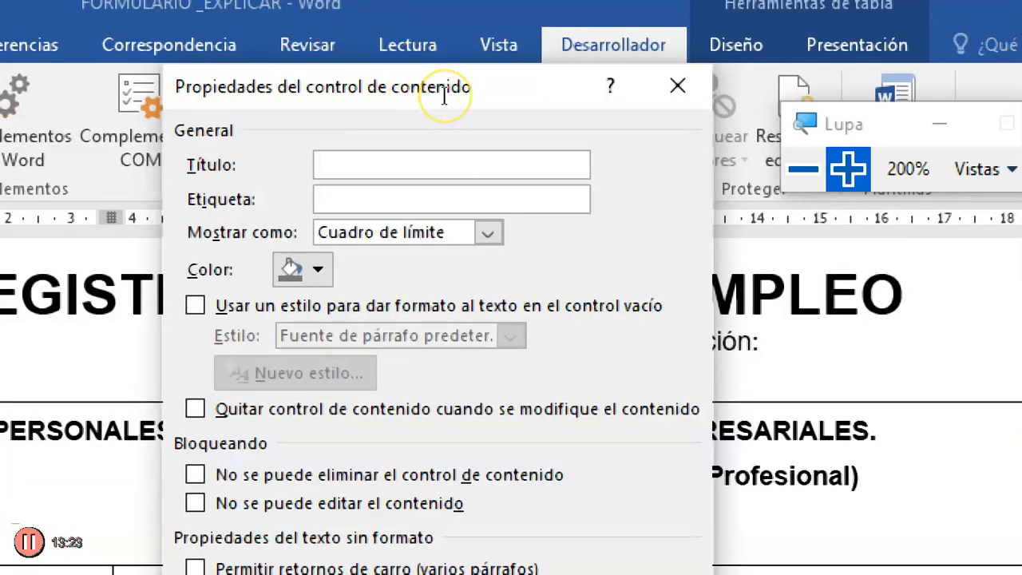
{"action": "type", "text": "Empresa"}
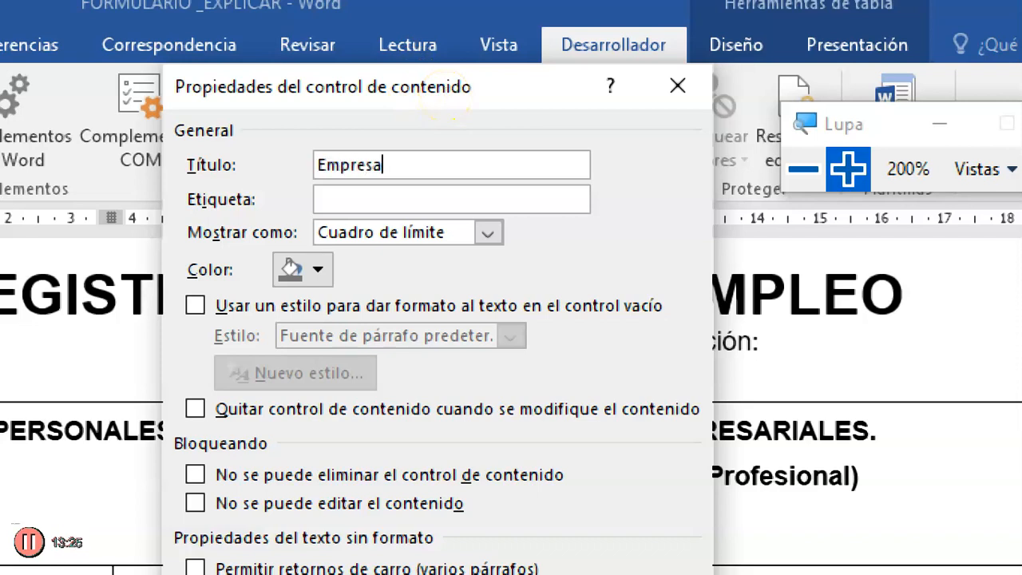
{"action": "key", "text": "super+minus"}
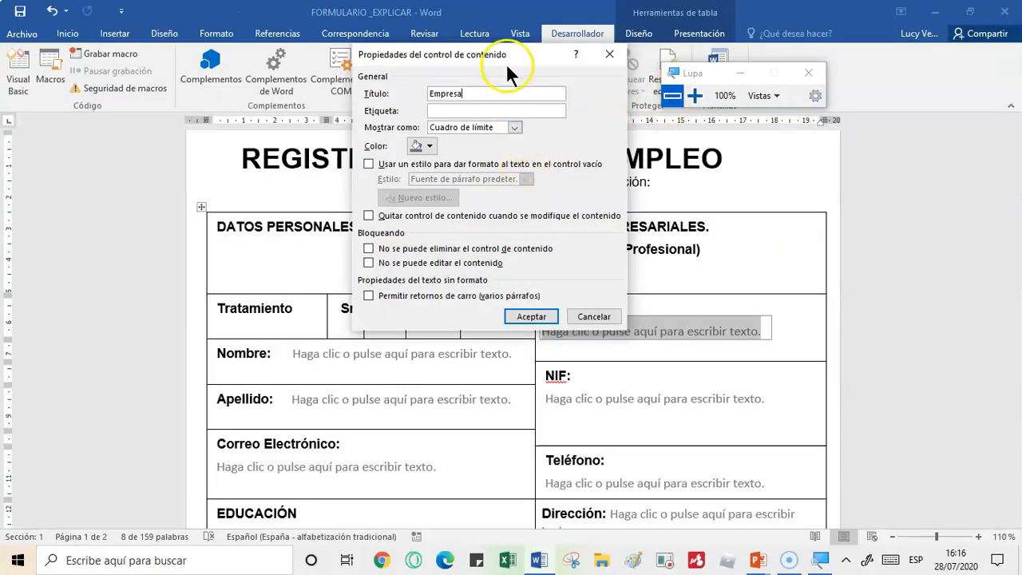
{"action": "left_click_drag", "start_coordinate": [504, 46], "coordinate": [365, 105]}
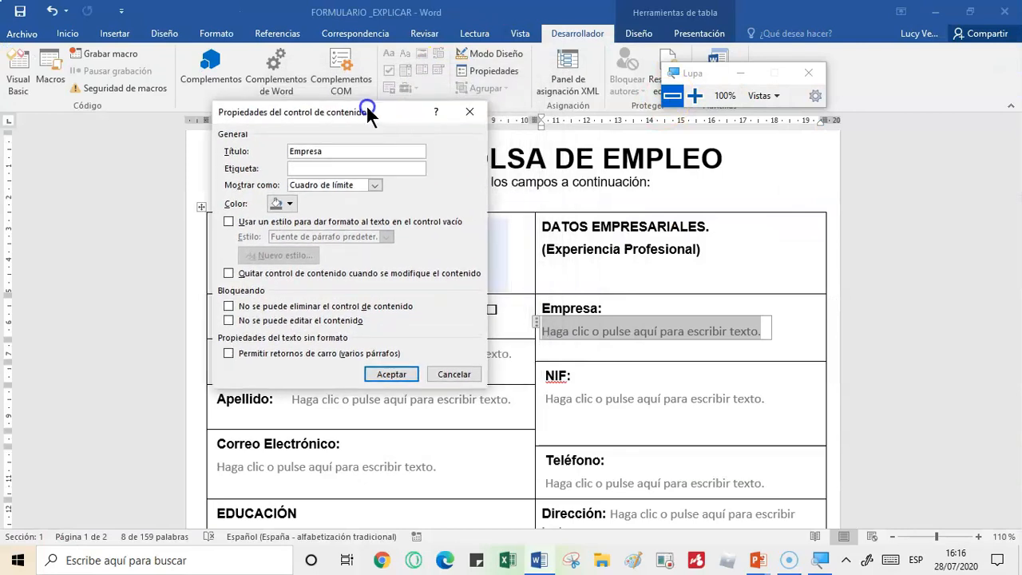
{"action": "left_click", "coordinate": [393, 375]}
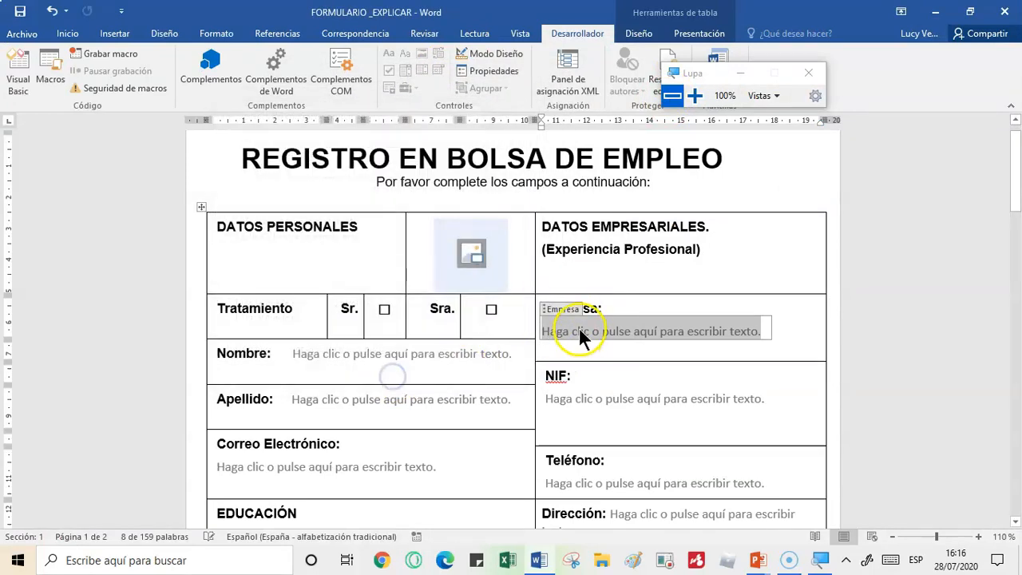
{"action": "left_click", "coordinate": [503, 238]}
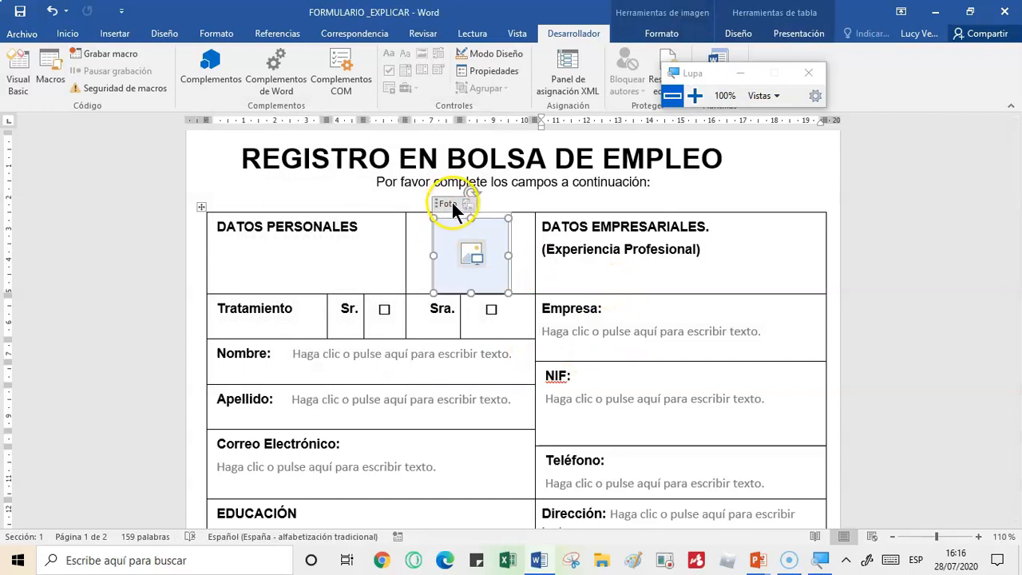
{"action": "left_click", "coordinate": [562, 328]}
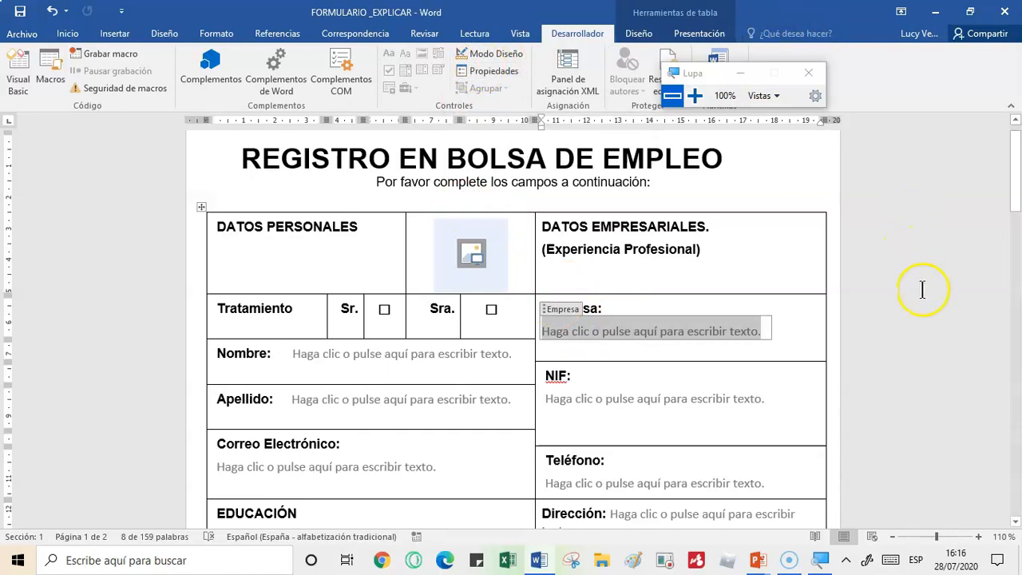
- Open the properties of the combo box after Área a escoger and set its title to "Departamentos"
{"action": "scroll", "coordinate": [926, 295], "scroll_direction": "down", "scroll_amount": 5}
{"action": "scroll", "coordinate": [924, 300], "scroll_direction": "down", "scroll_amount": 7}
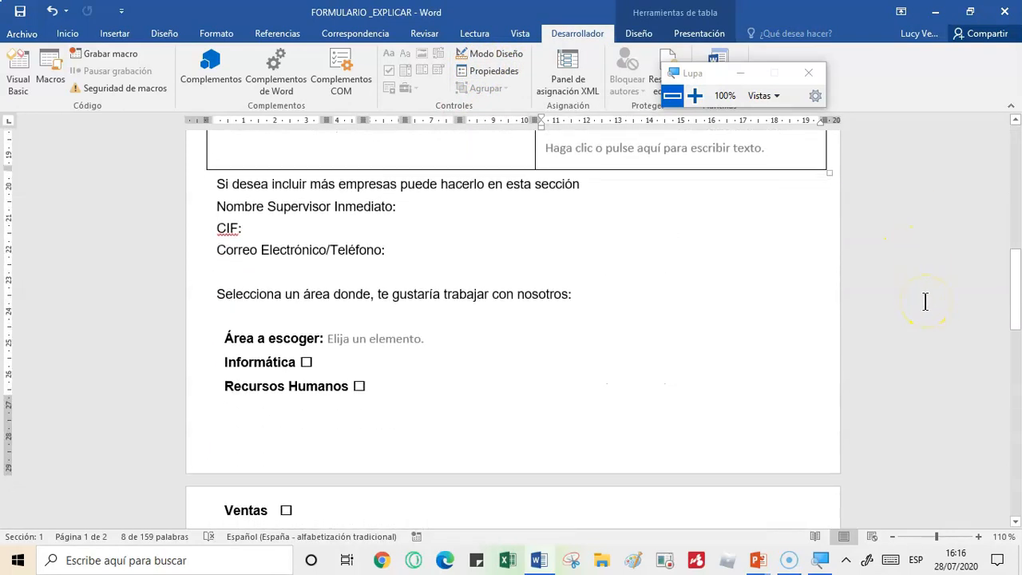
{"action": "left_click", "coordinate": [391, 339]}
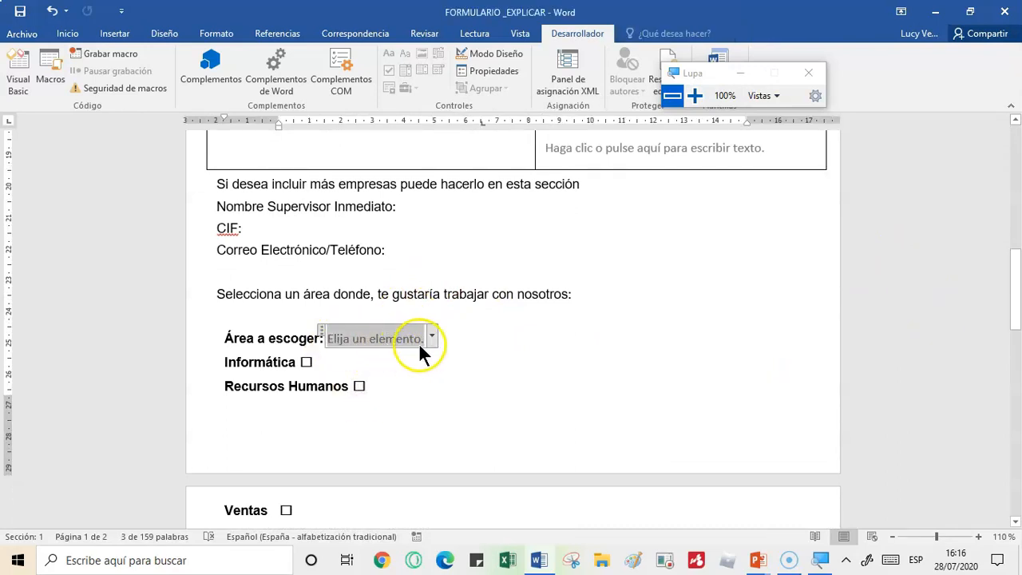
{"action": "left_click", "coordinate": [511, 72]}
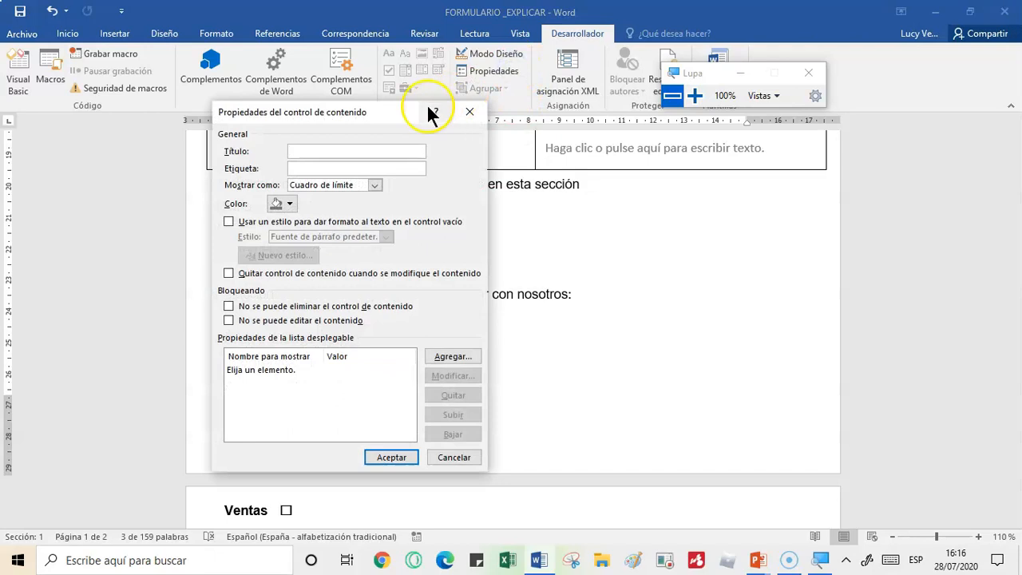
{"action": "left_click_drag", "start_coordinate": [358, 118], "coordinate": [422, 75]}
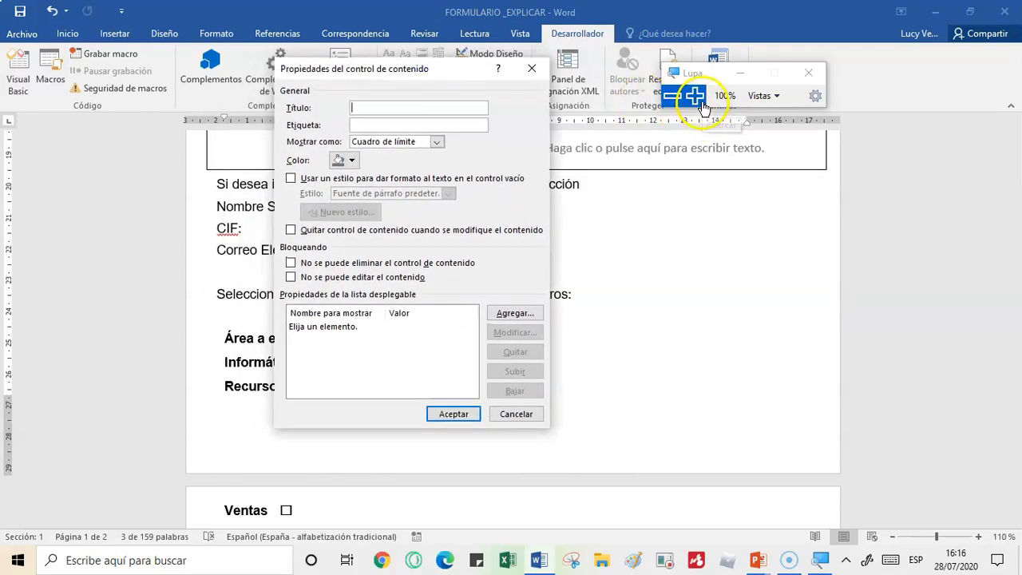
{"action": "left_click", "coordinate": [386, 107]}
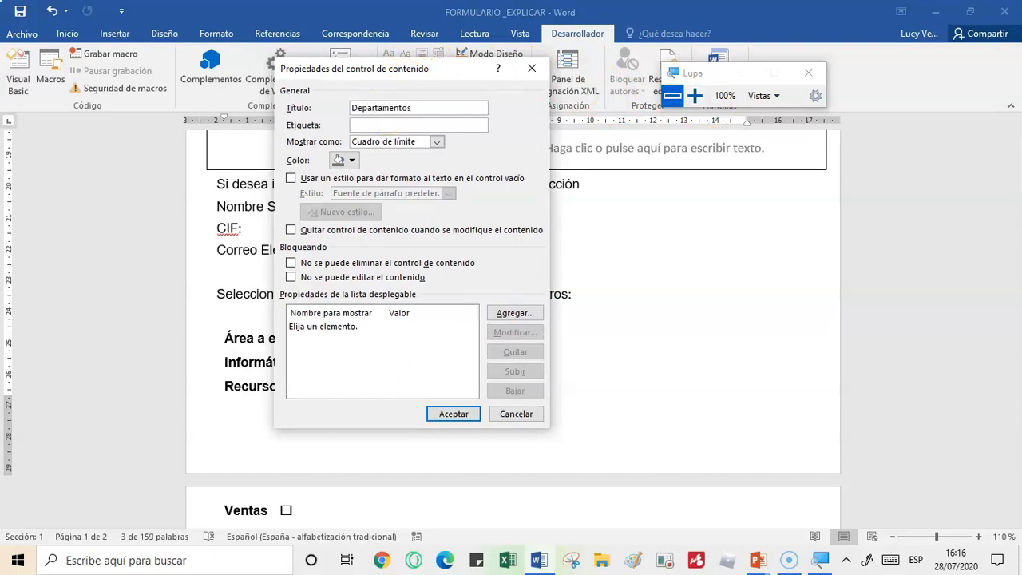
- Add the options Marketing and Administración to the combo box's drop-down list properties
{"action": "left_click", "coordinate": [693, 95]}
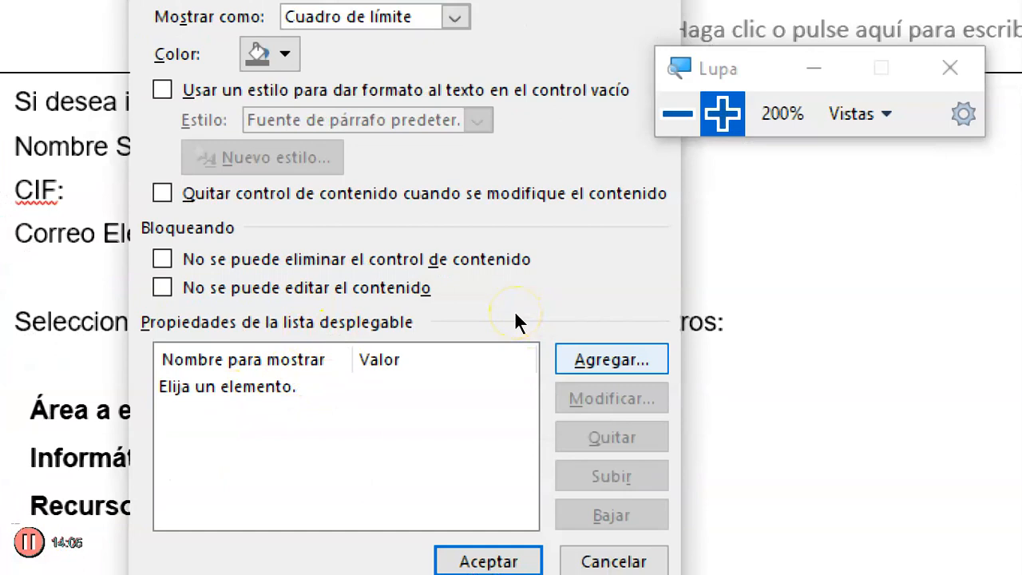
{"action": "key", "text": "Return"}
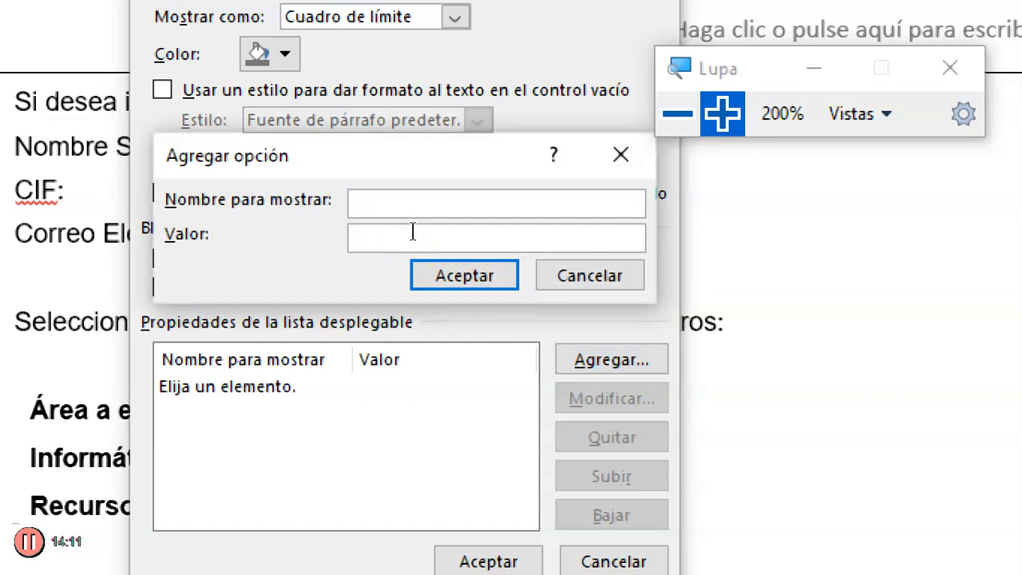
{"action": "type", "text": "Marketing"}
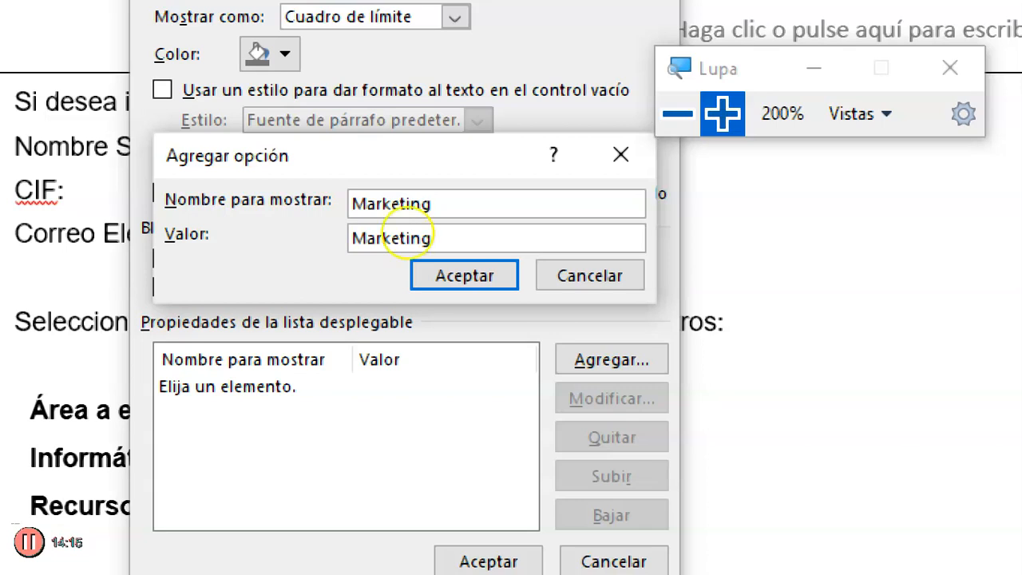
{"action": "left_click", "coordinate": [463, 271]}
{"action": "key", "text": "Return"}
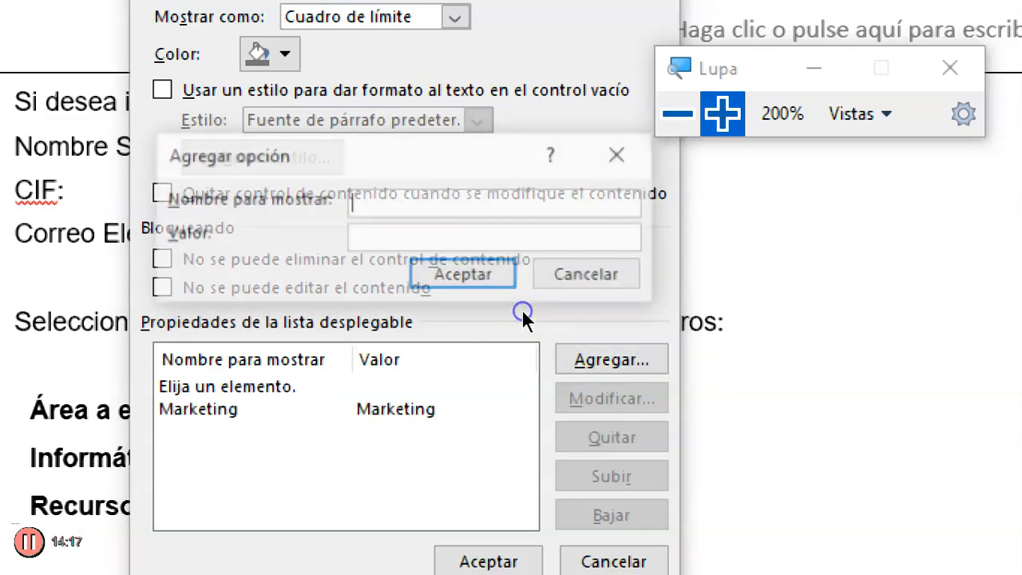
{"action": "type", "text": "Administración"}
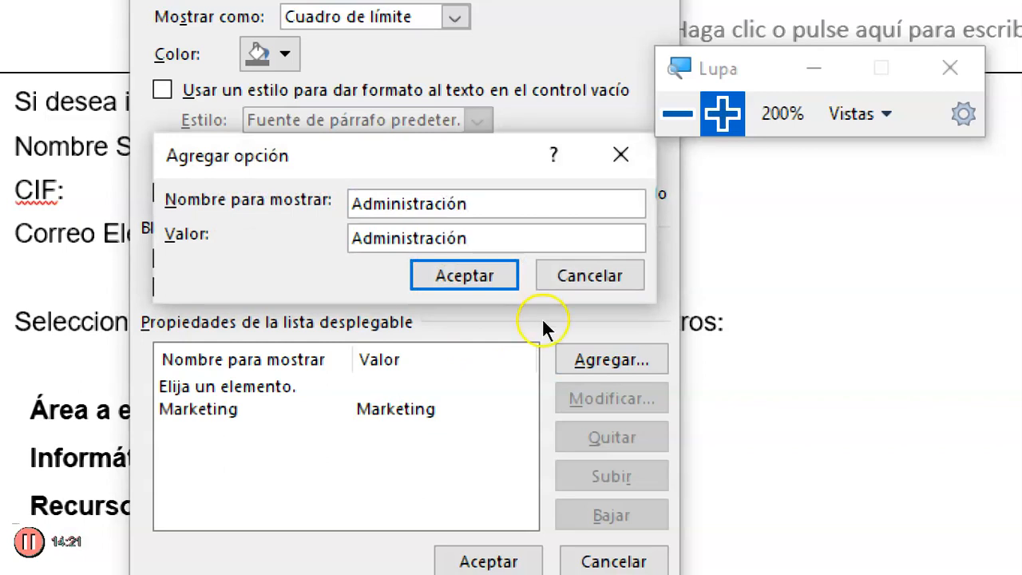
{"action": "left_click", "coordinate": [436, 268]}
- Add the option Comercial to the drop-down list, apply the properties and check the choices offered after Área a escoger
{"action": "key", "text": "Return"}
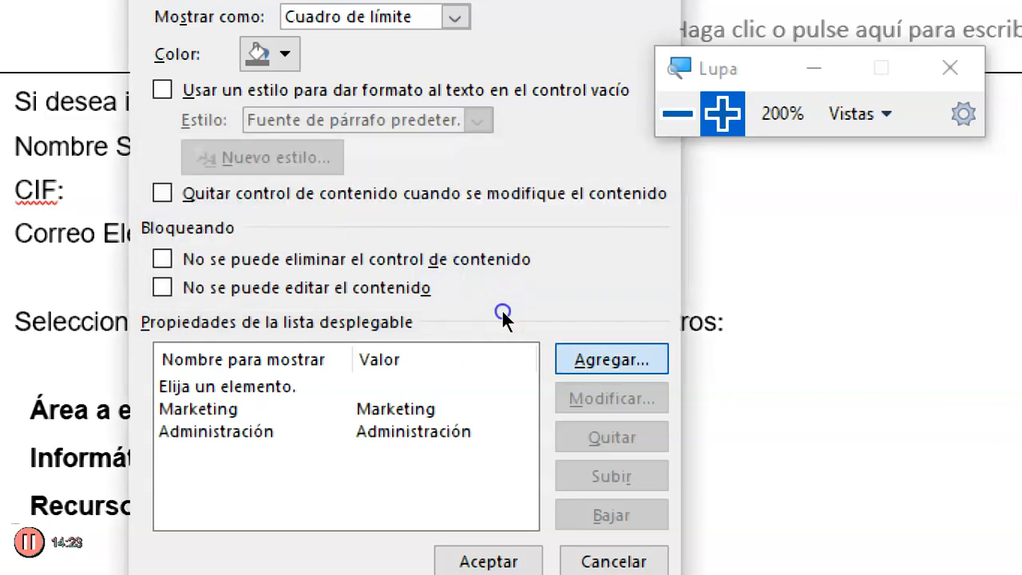
{"action": "type", "text": "Co"}
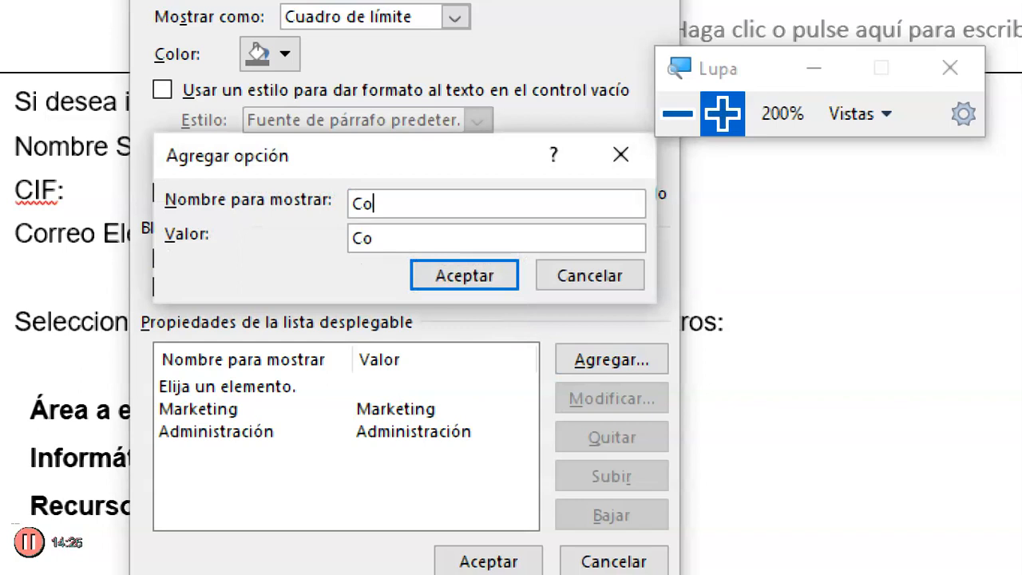
{"action": "type", "text": "mercial"}
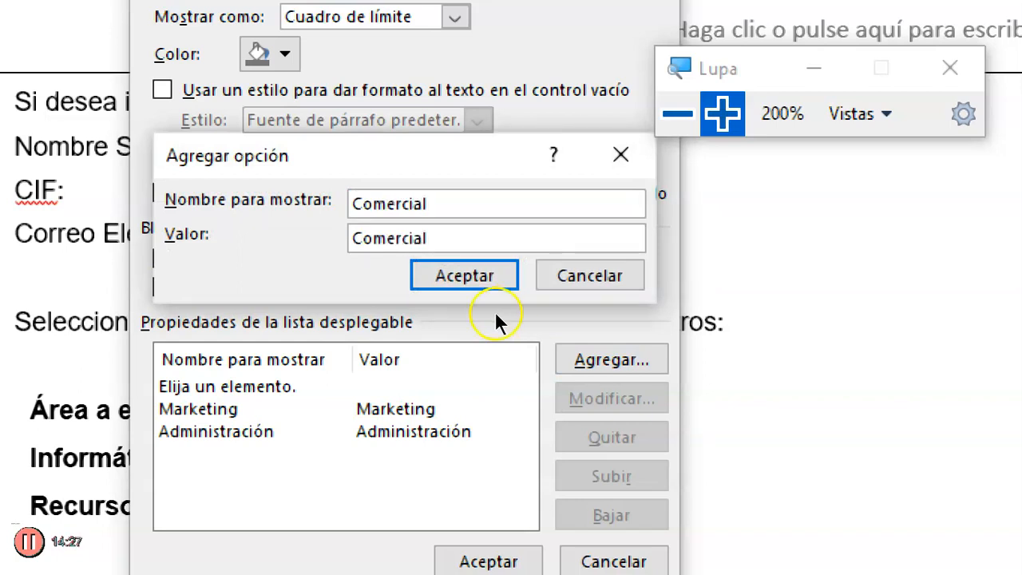
{"action": "left_click", "coordinate": [447, 270]}
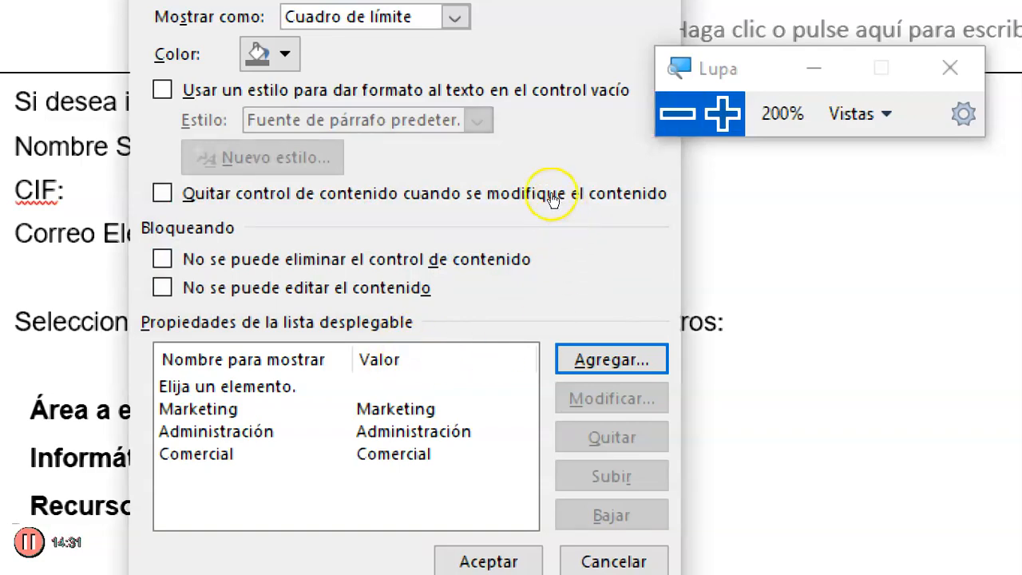
{"action": "key", "text": "super+minus"}
{"action": "left_click", "coordinate": [452, 413]}
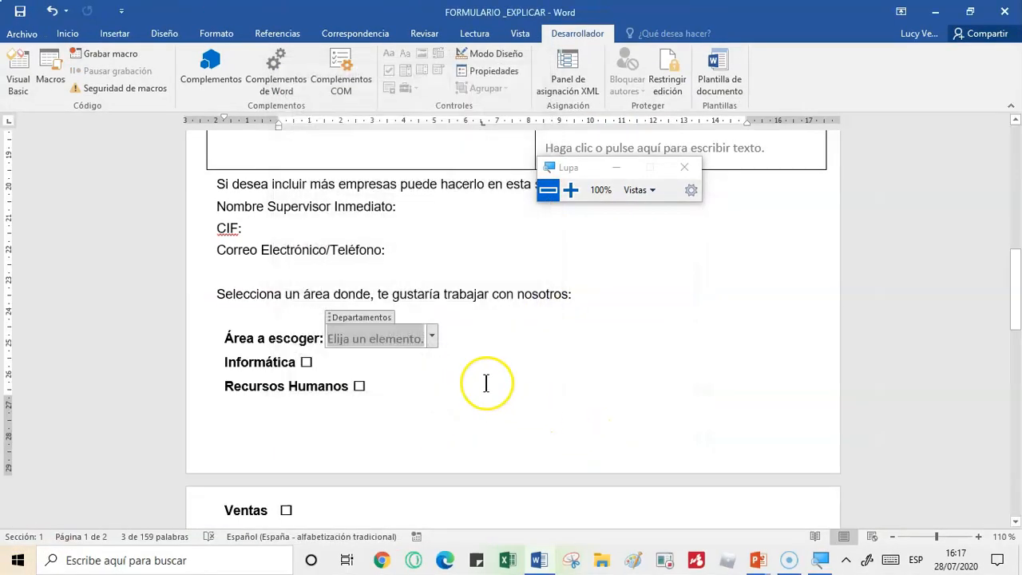
{"action": "left_click", "coordinate": [431, 336]}
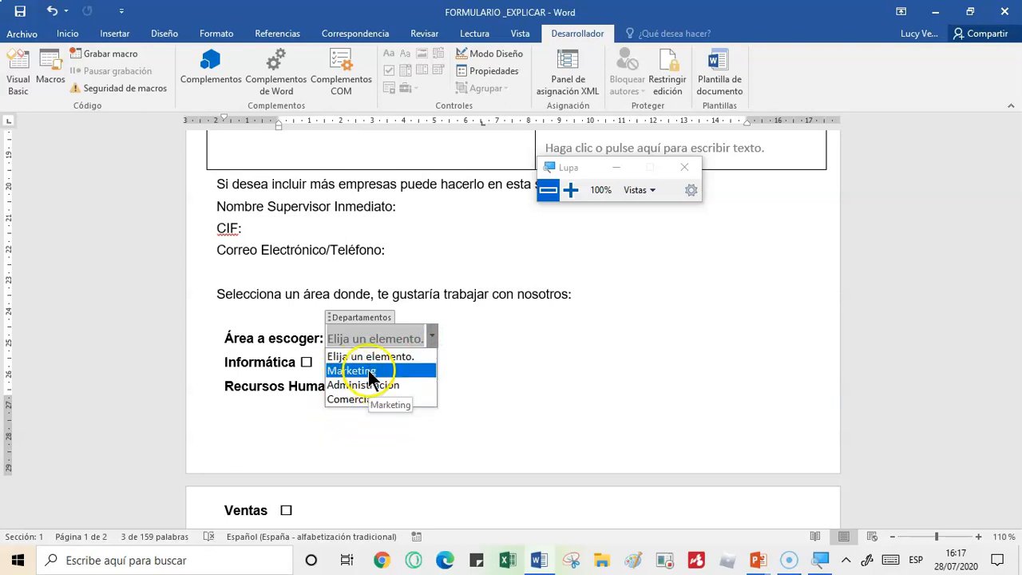
- Test the Sr. checkbox by checking and unchecking it, and check the title tag of the Empresa text control
{"action": "left_click", "coordinate": [452, 394]}
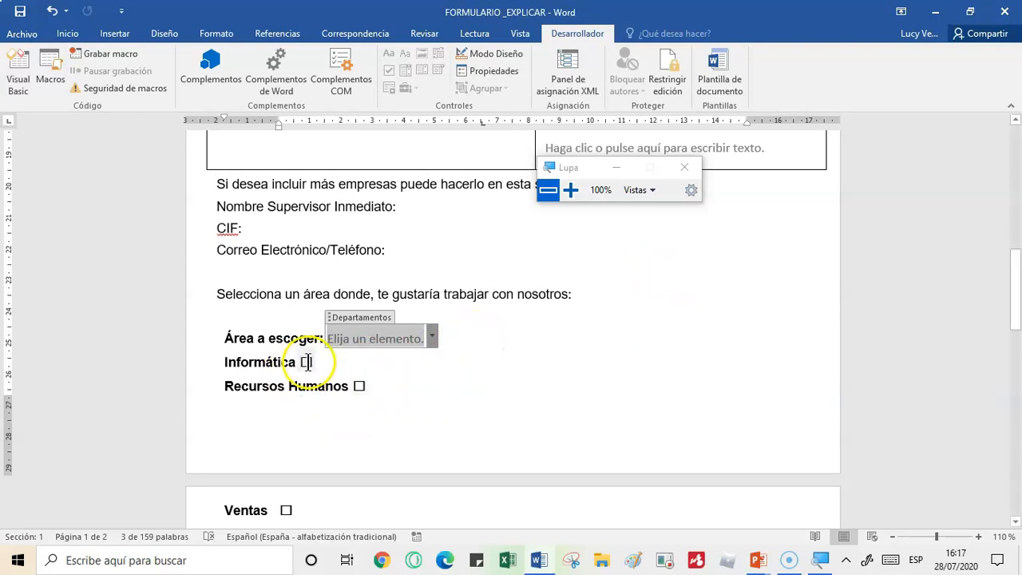
{"action": "left_click_drag", "start_coordinate": [1018, 299], "coordinate": [981, 144]}
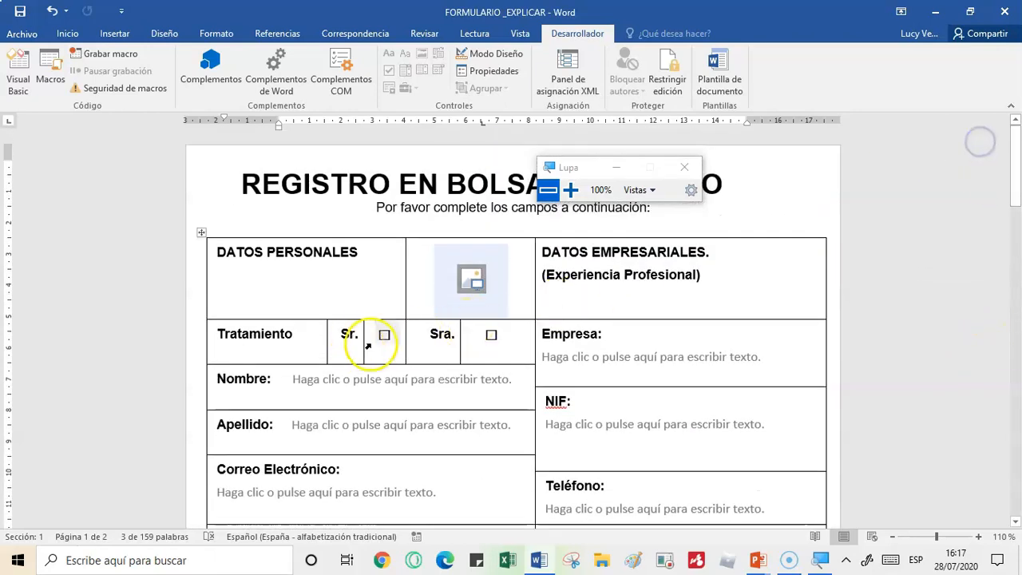
{"action": "left_click", "coordinate": [384, 334]}
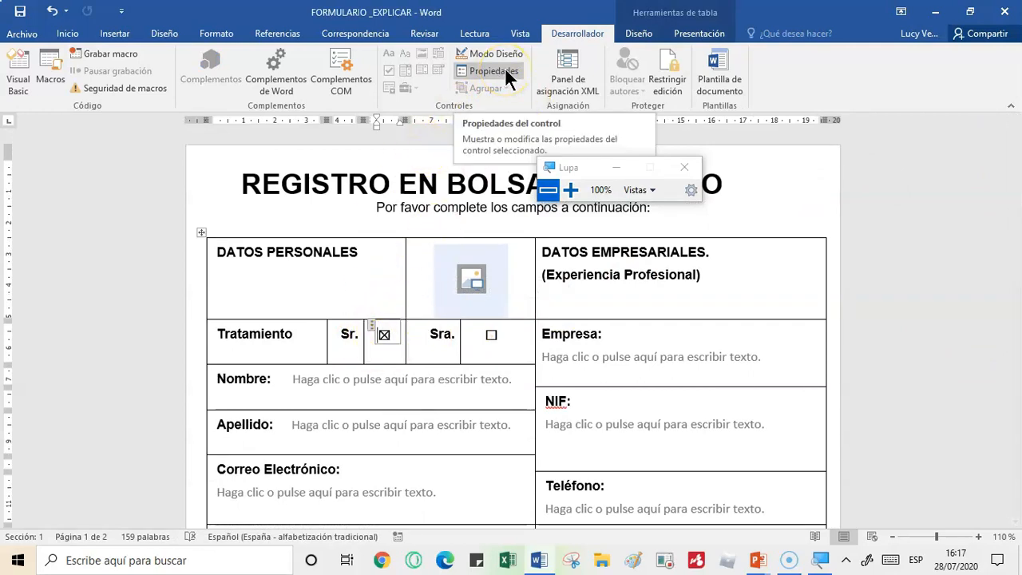
{"action": "left_click_drag", "start_coordinate": [561, 167], "coordinate": [873, 280]}
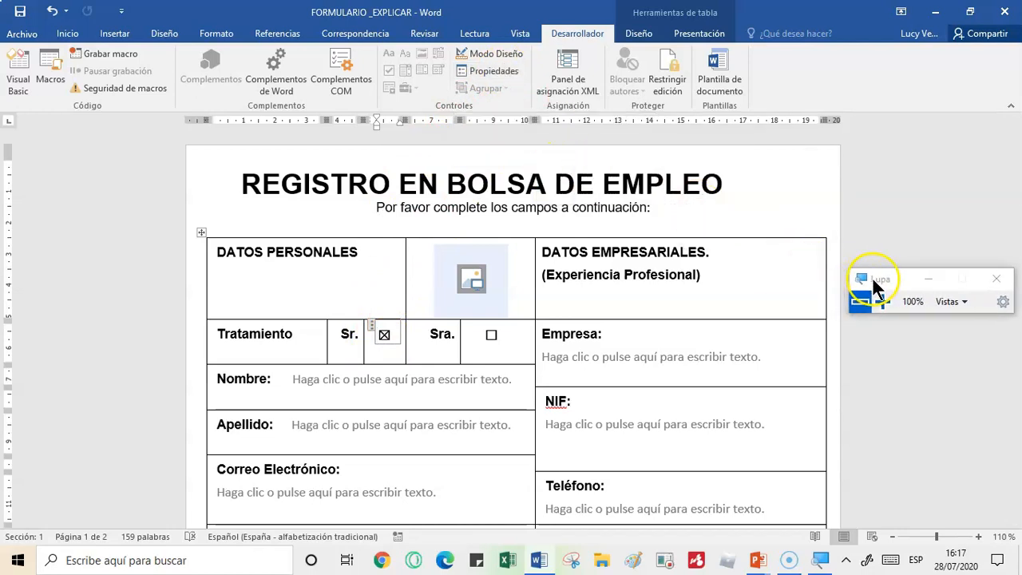
{"action": "left_click", "coordinate": [384, 335]}
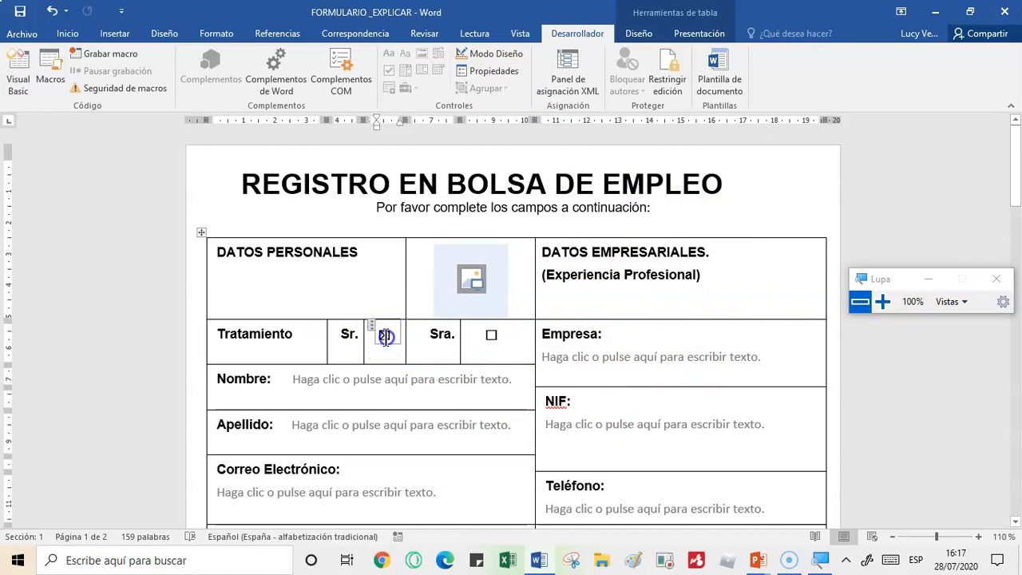
{"action": "left_click", "coordinate": [612, 357]}
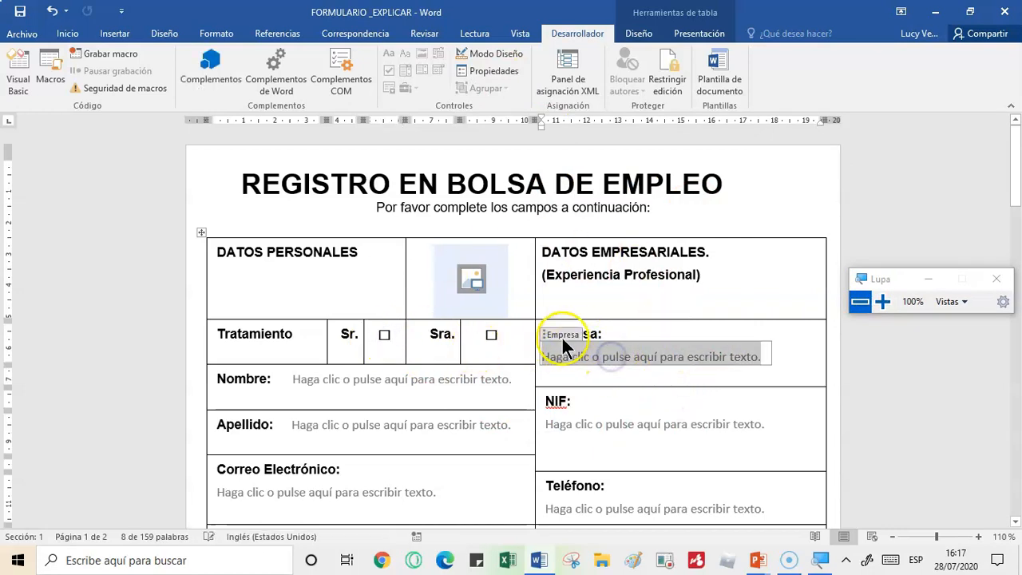
{"action": "left_click", "coordinate": [636, 358]}
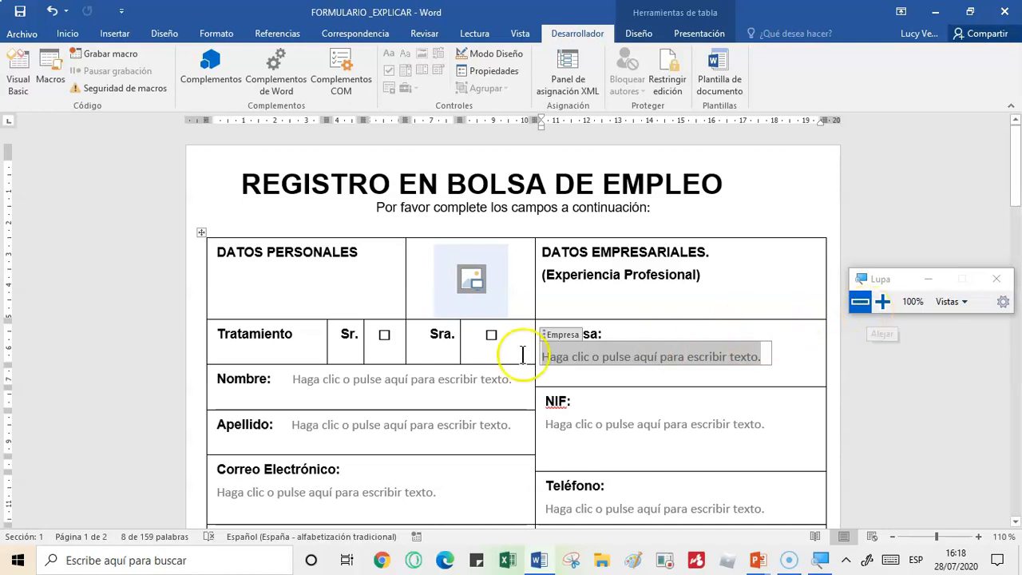
{"action": "left_click", "coordinate": [761, 292]}
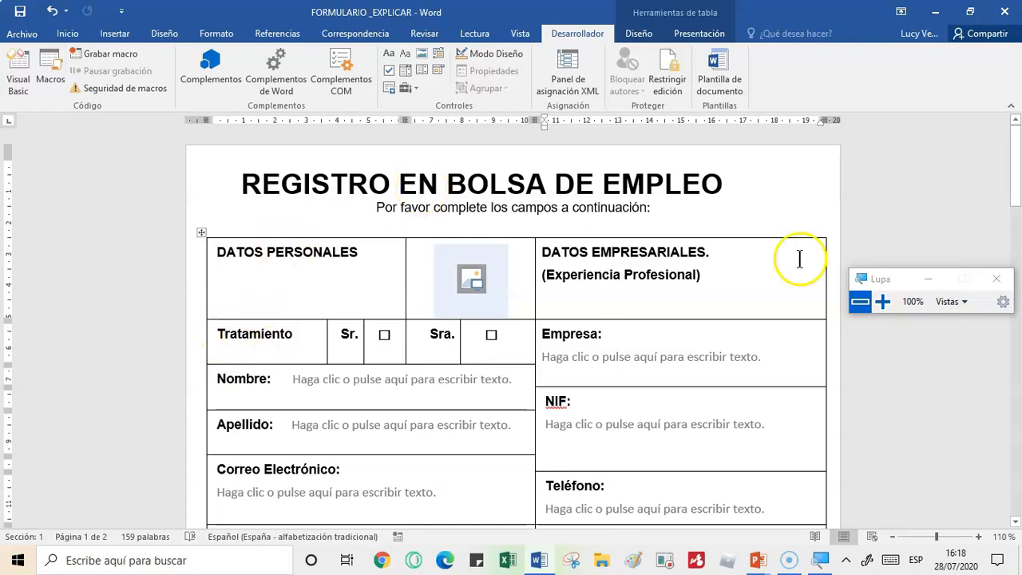
- Open the document's Restringir edición settings
{"action": "left_click", "coordinate": [882, 301]}
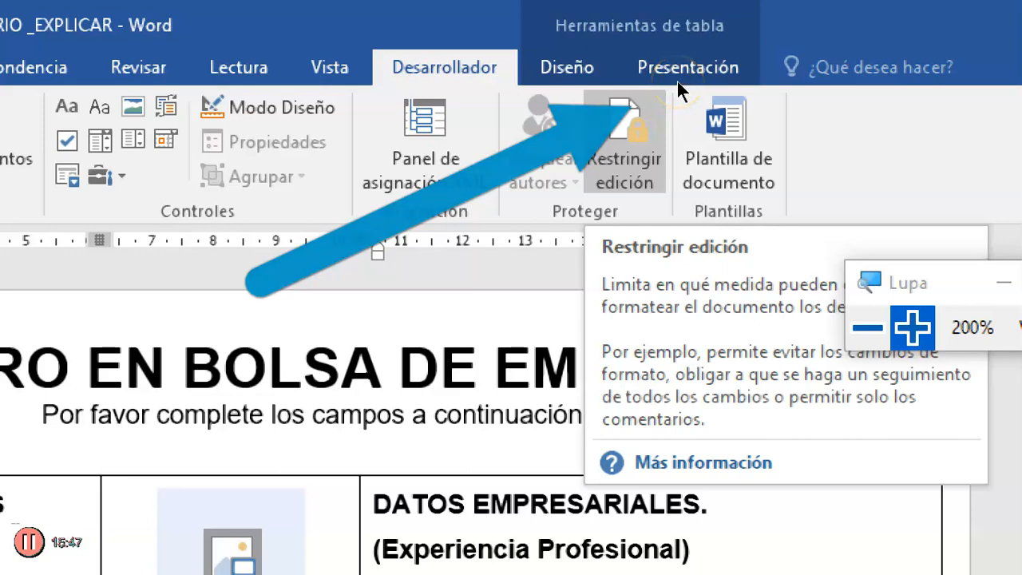
{"action": "left_click", "coordinate": [786, 167]}
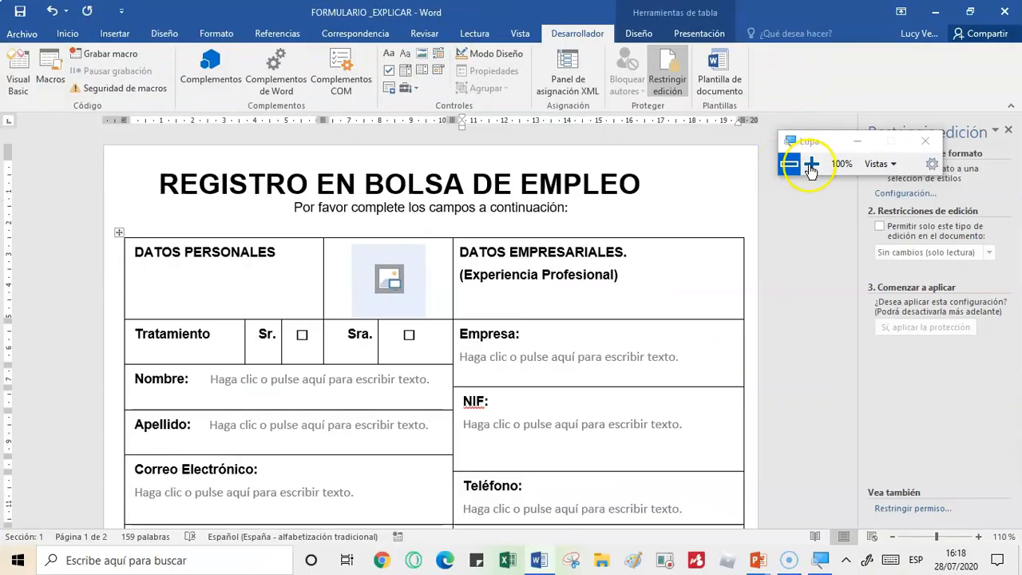
{"action": "left_click_drag", "start_coordinate": [816, 138], "coordinate": [484, 292]}
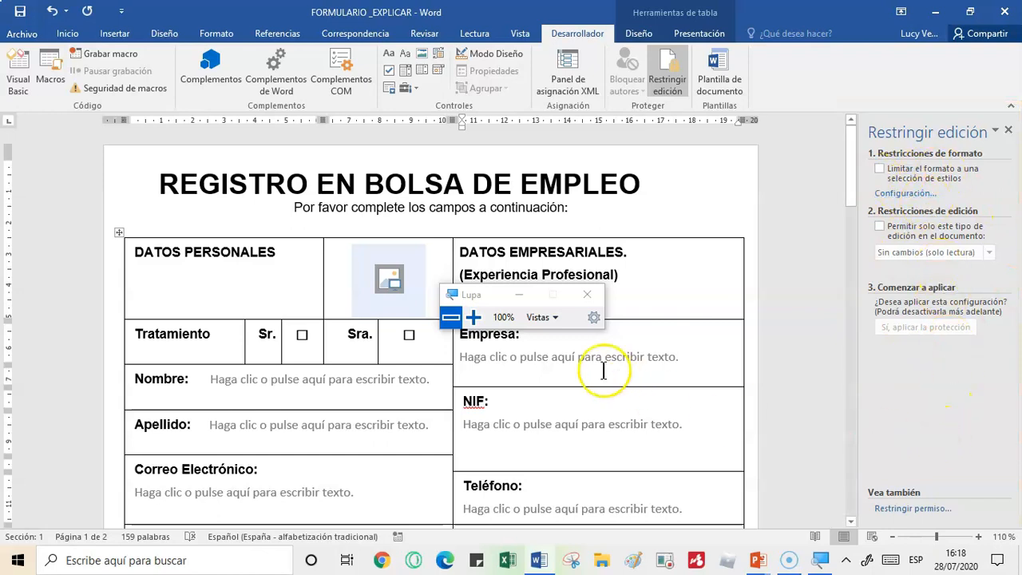
{"action": "left_click_drag", "start_coordinate": [483, 293], "coordinate": [697, 158]}
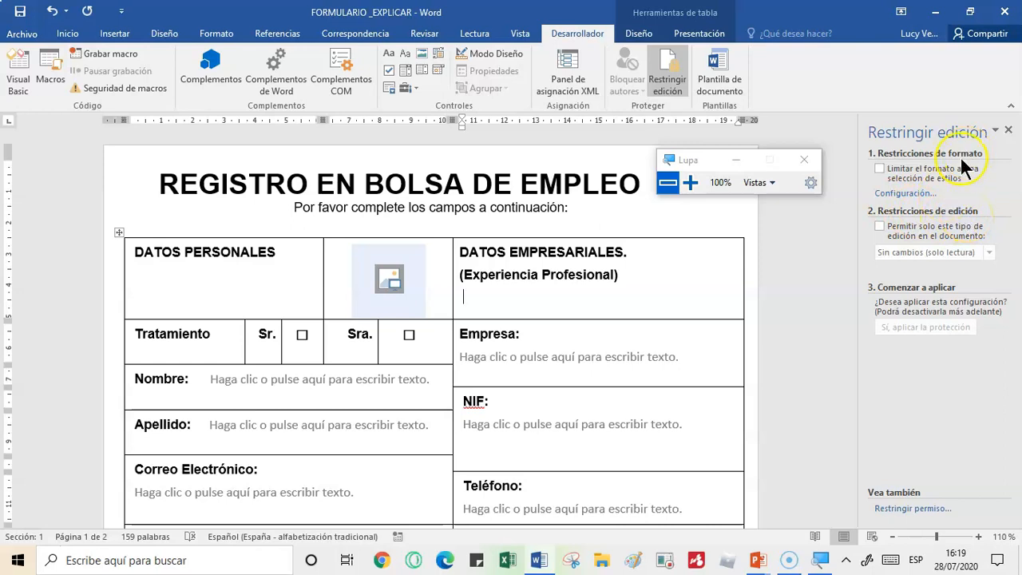
- Turn on the editing restriction and limit the allowed type of editing to Rellenando formularios
{"action": "left_click", "coordinate": [880, 226]}
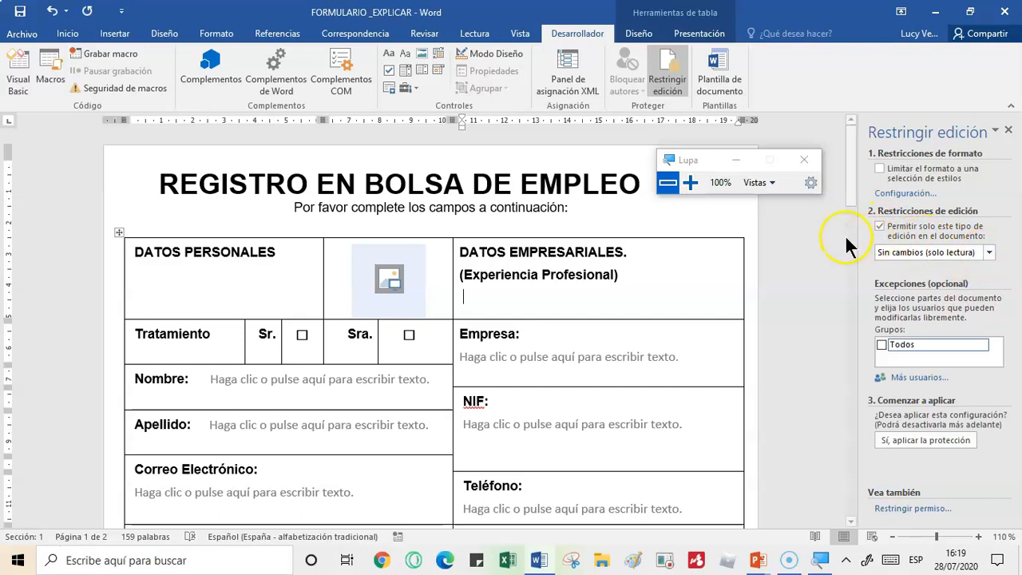
{"action": "left_click", "coordinate": [691, 182]}
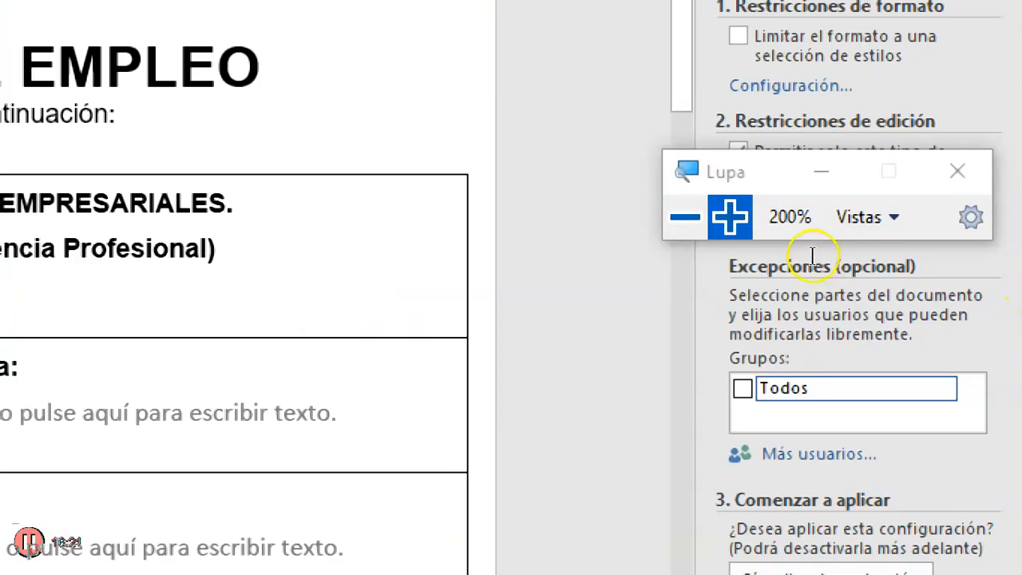
{"action": "left_click_drag", "start_coordinate": [893, 239], "coordinate": [678, 218]}
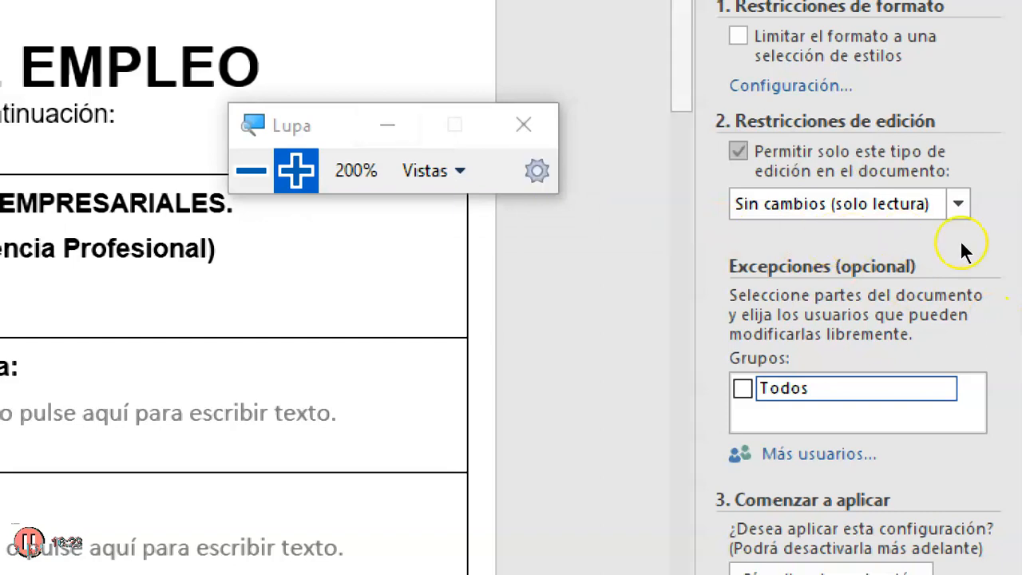
{"action": "left_click", "coordinate": [990, 262]}
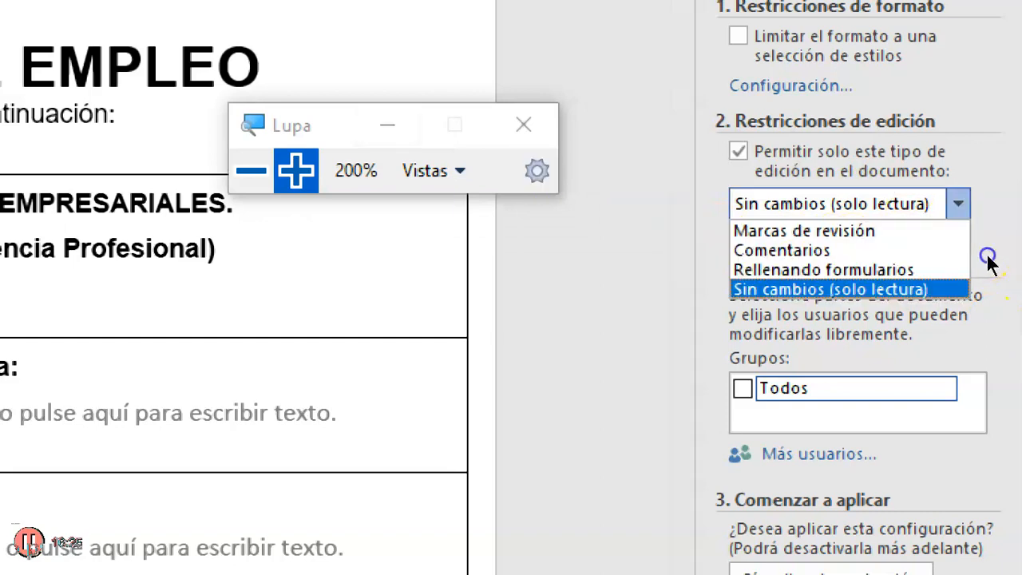
{"action": "left_click", "coordinate": [918, 287]}
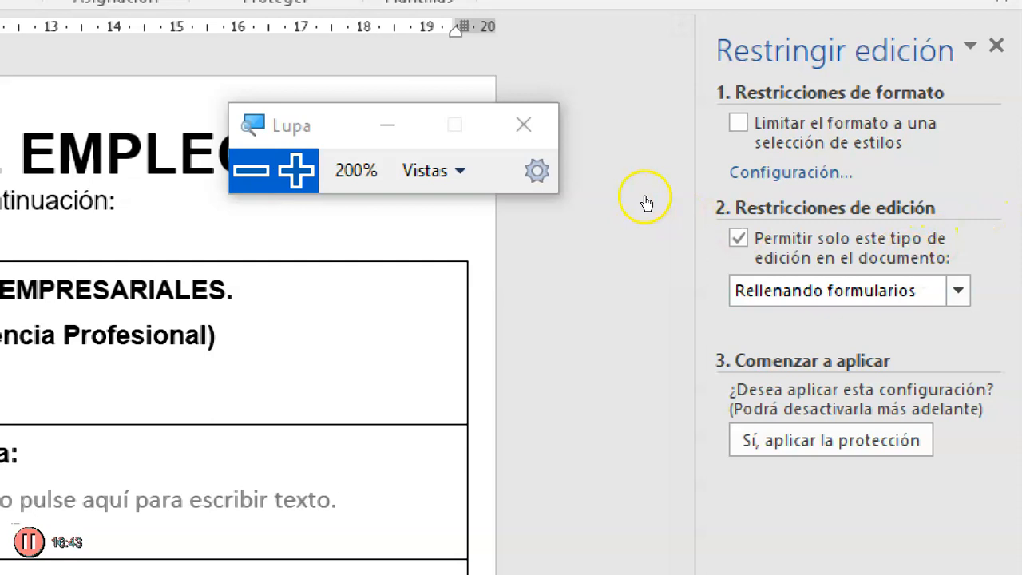
{"action": "left_click", "coordinate": [884, 231]}
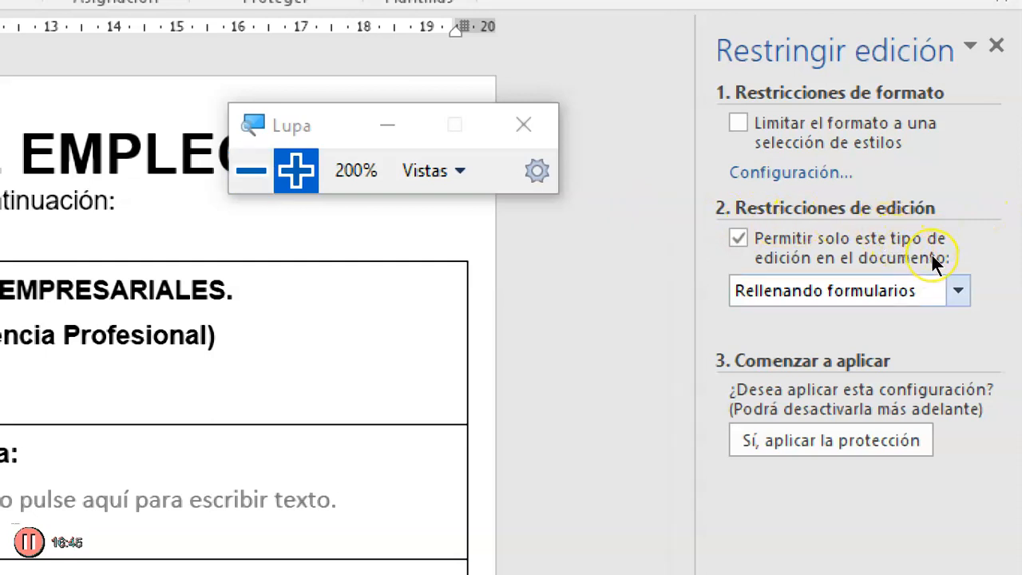
{"action": "left_click", "coordinate": [933, 238]}
{"action": "key", "text": "super+minus"}
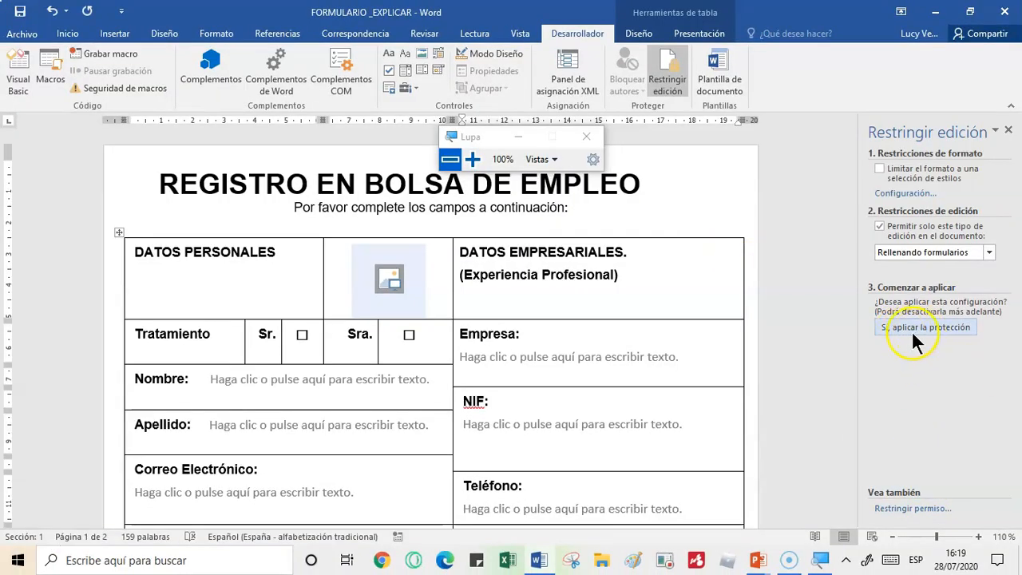
- Start applying the protection, enter and confirm the protection password, and accept it
{"action": "left_click", "coordinate": [472, 159]}
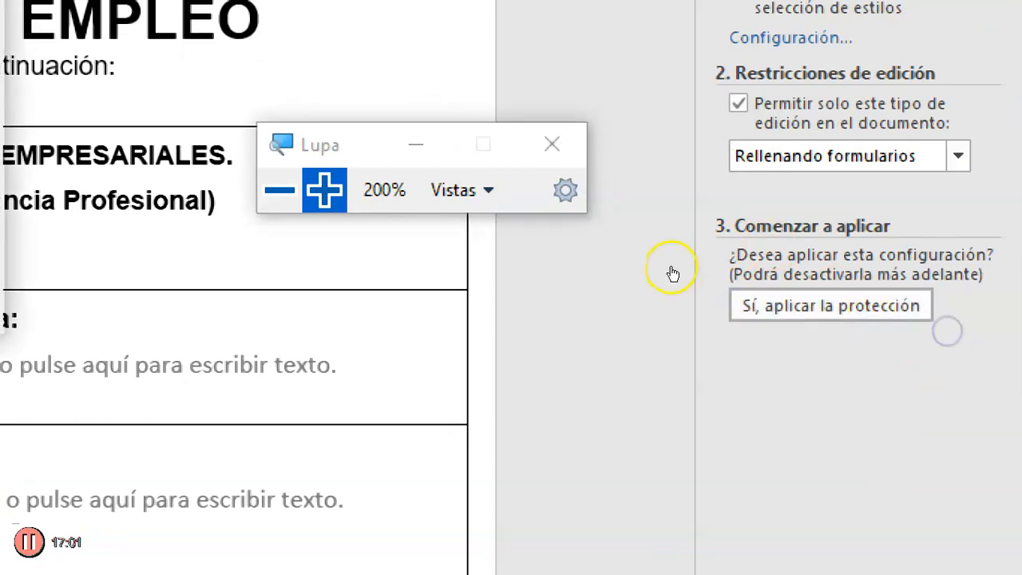
{"action": "key", "text": "super+minus"}
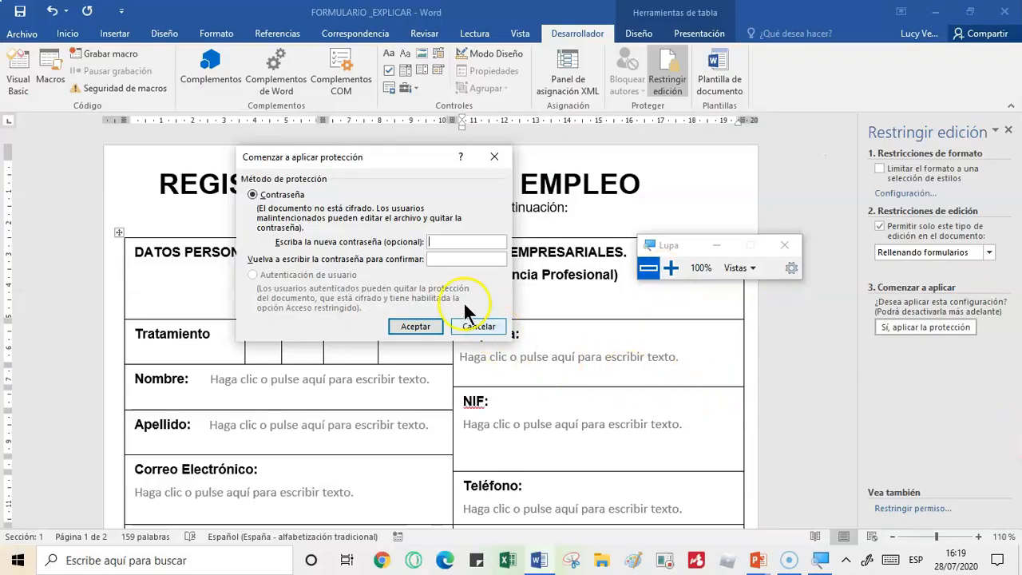
{"action": "left_click", "coordinate": [476, 240]}
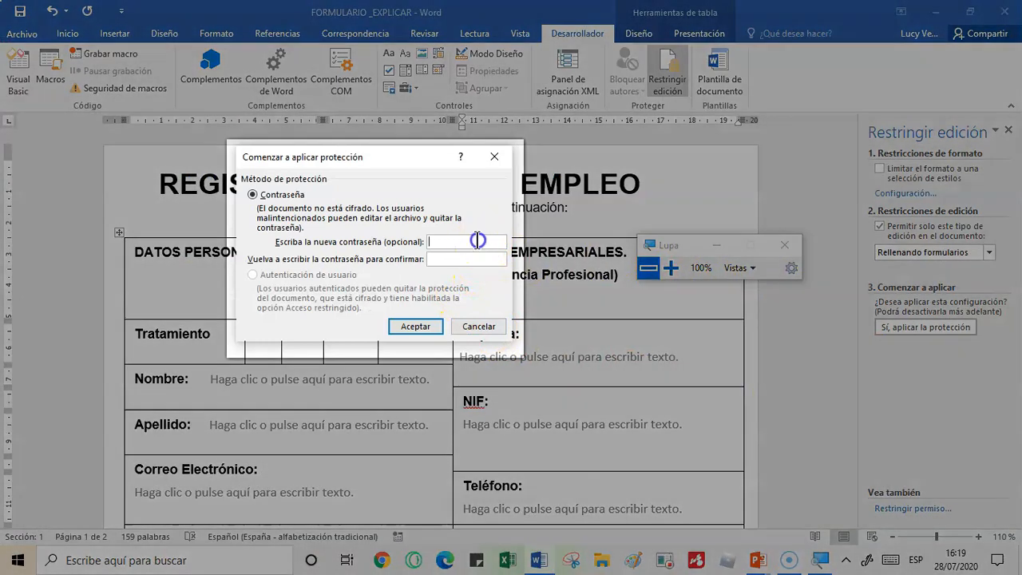
{"action": "type", "text": "1"}
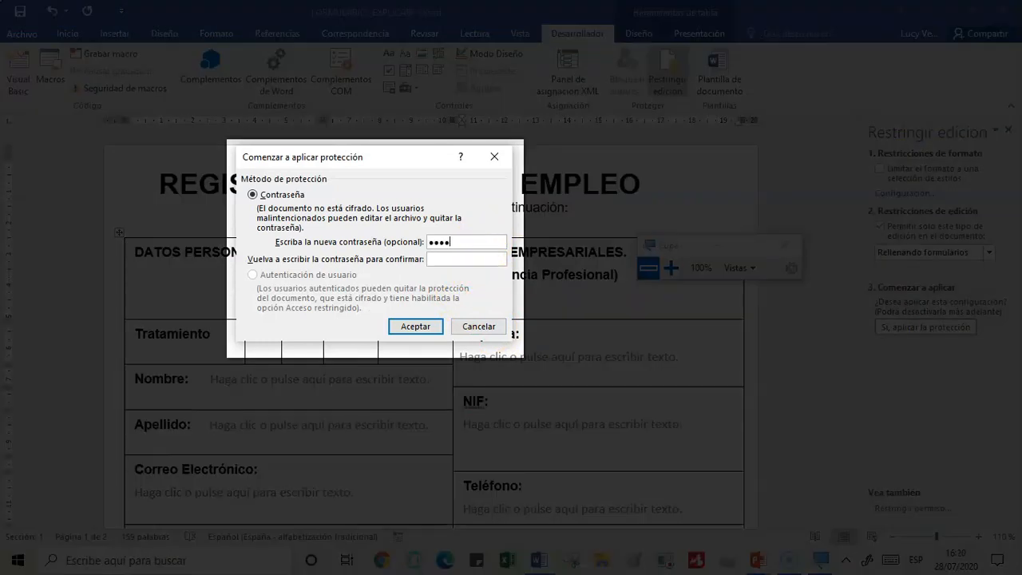
{"action": "type", "text": "1234"}
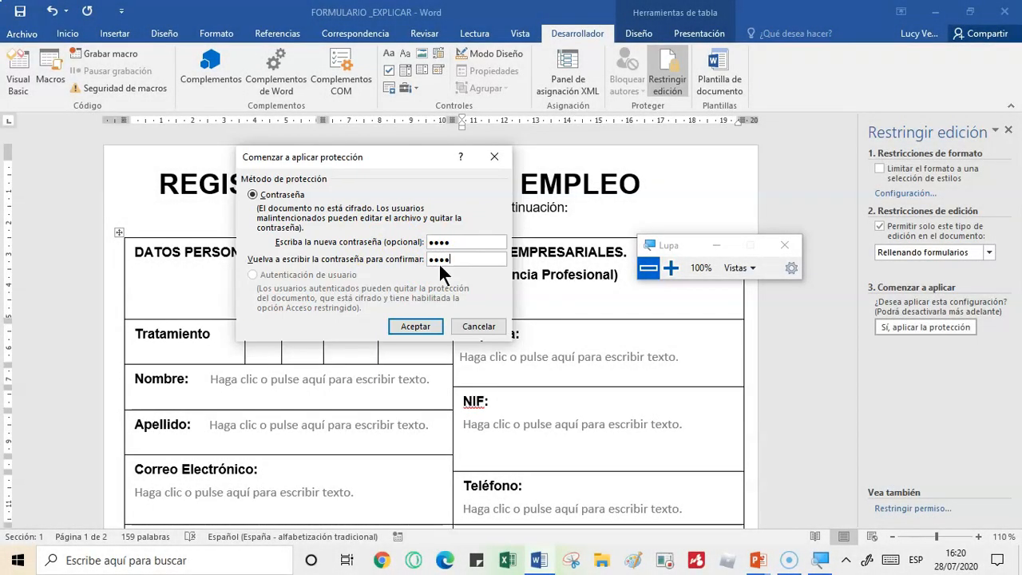
{"action": "left_click", "coordinate": [409, 322]}
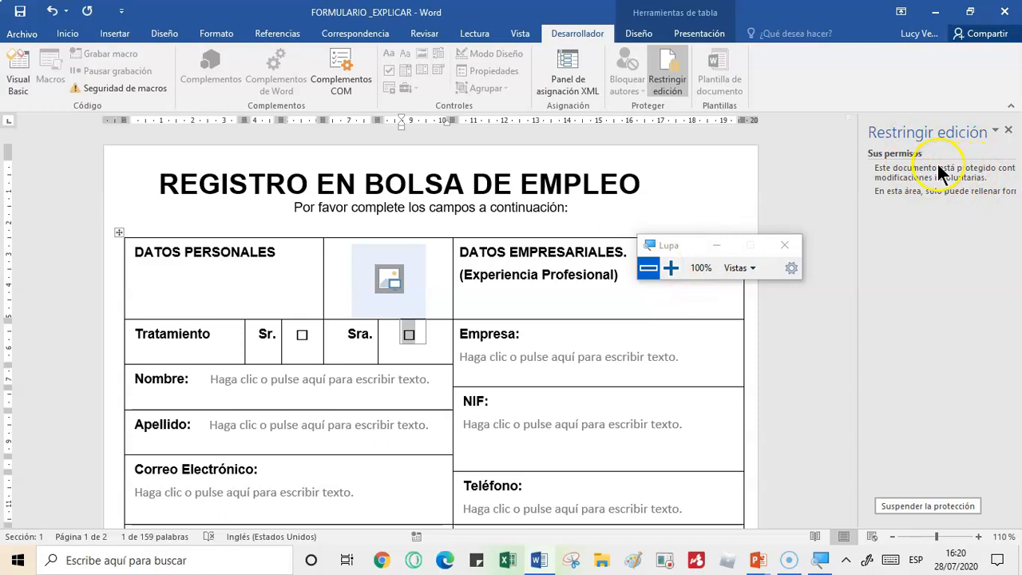
- Widen the Restringir edición pane to read the permissions in full, and close the pane
{"action": "left_click_drag", "start_coordinate": [683, 245], "coordinate": [701, 152]}
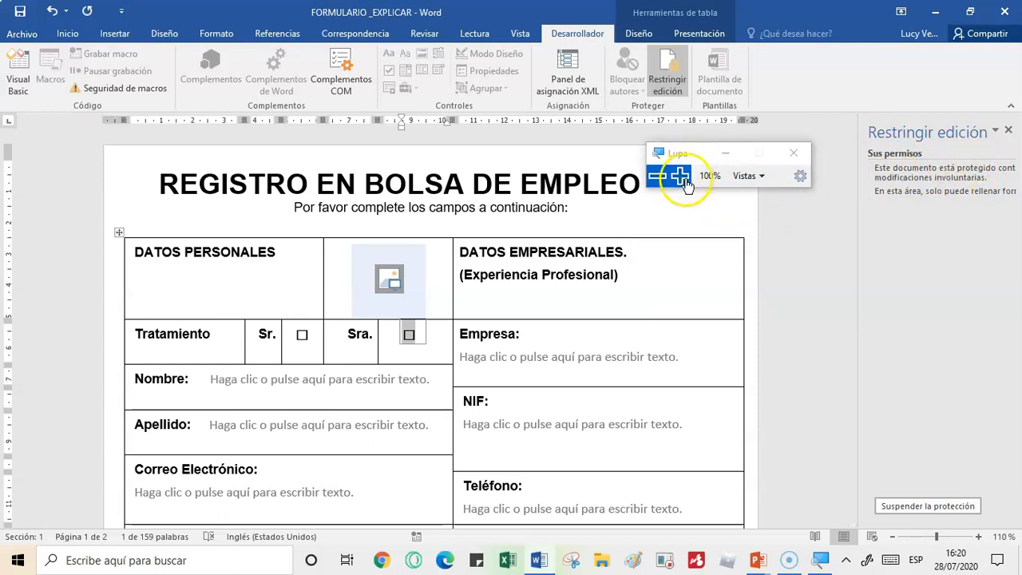
{"action": "left_click", "coordinate": [681, 177]}
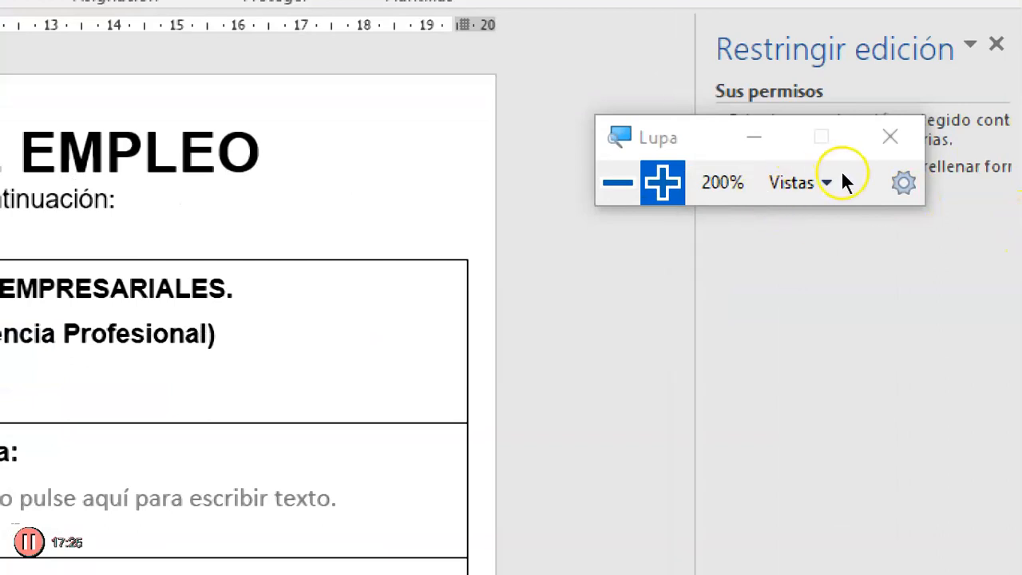
{"action": "left_click_drag", "start_coordinate": [791, 139], "coordinate": [897, 376]}
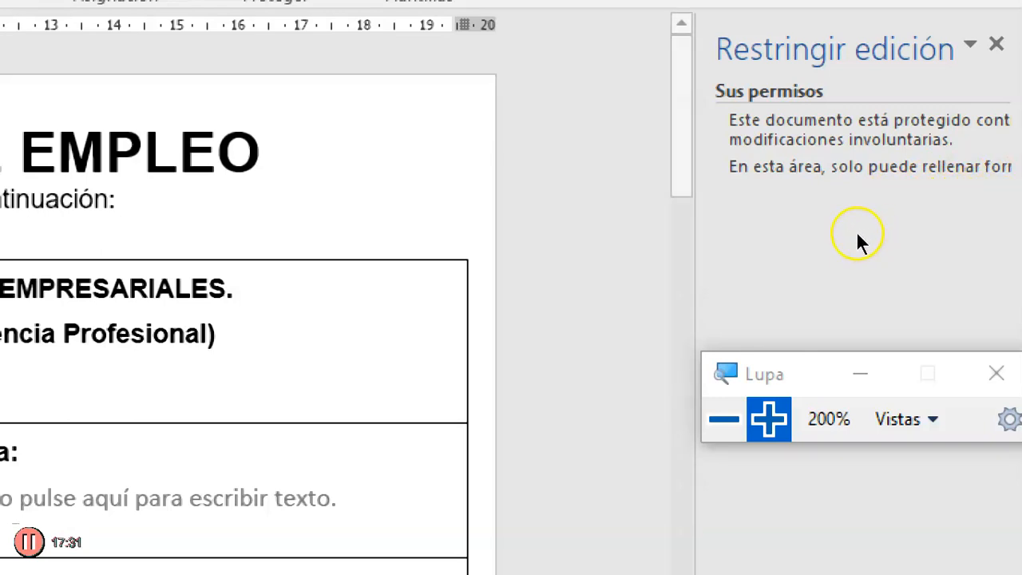
{"action": "left_click_drag", "start_coordinate": [842, 234], "coordinate": [788, 234]}
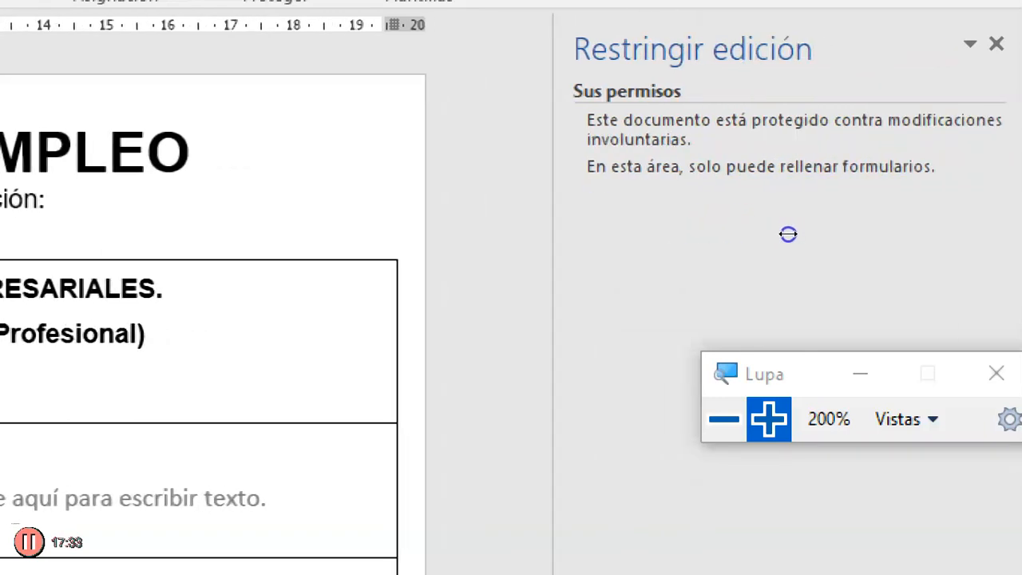
{"action": "key", "text": "super+minus"}
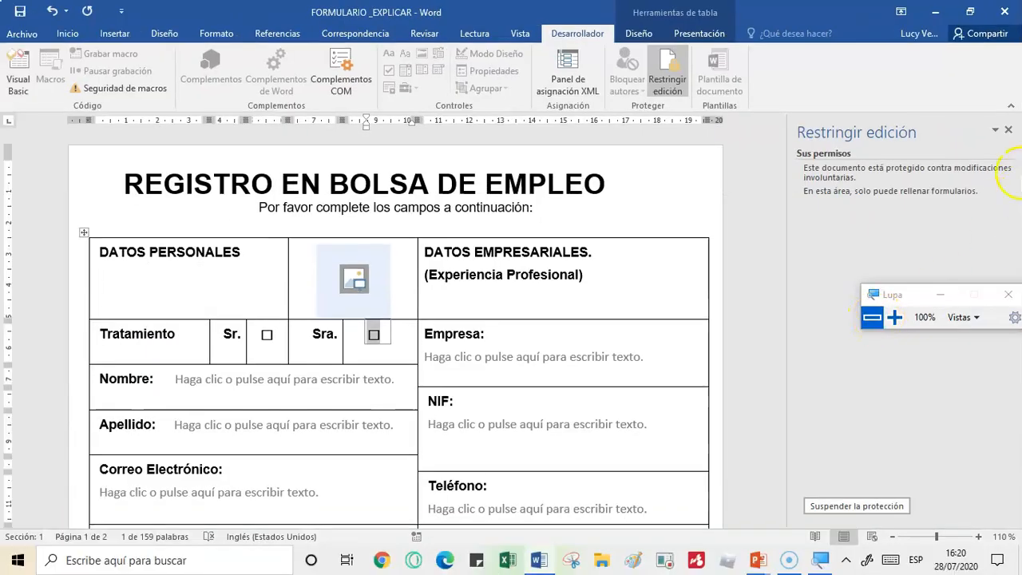
{"action": "left_click", "coordinate": [1009, 130]}
{"action": "left_click_drag", "start_coordinate": [902, 297], "coordinate": [890, 171]}
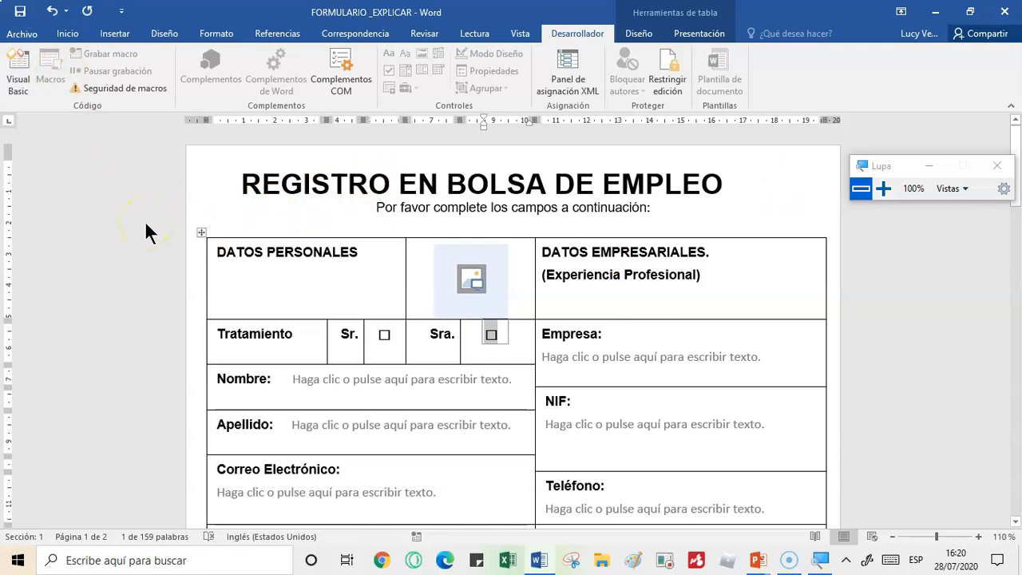
- Test the form controls: open and cancel the picture insertion, try the Sra. checkbox, and enter the Nombre and Empresa fields
{"action": "left_click", "coordinate": [463, 279]}
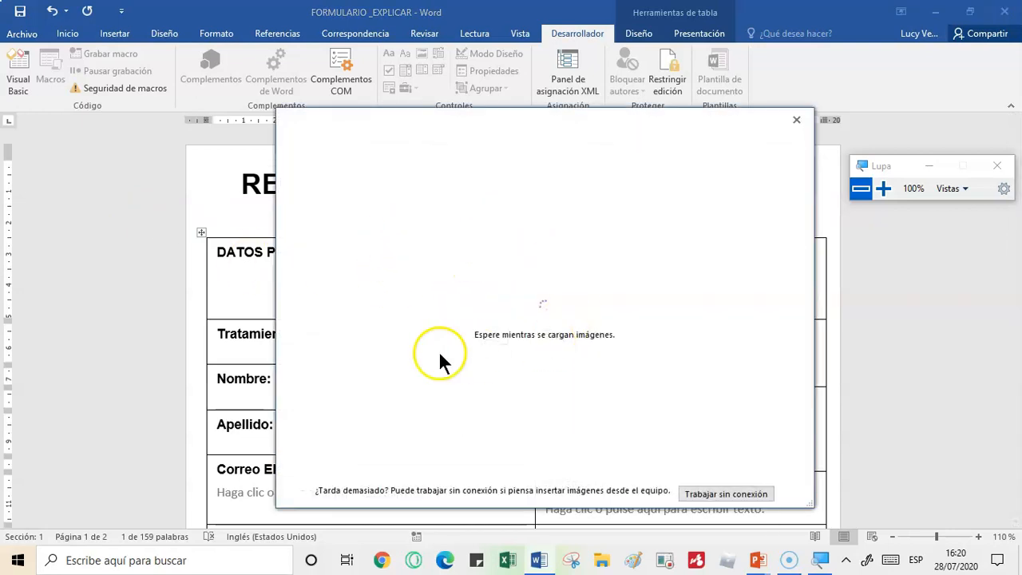
{"action": "left_click", "coordinate": [796, 120]}
{"action": "left_click", "coordinate": [491, 335]}
{"action": "key", "text": "Tab"}
{"action": "left_click", "coordinate": [491, 336]}
{"action": "left_click", "coordinate": [399, 384]}
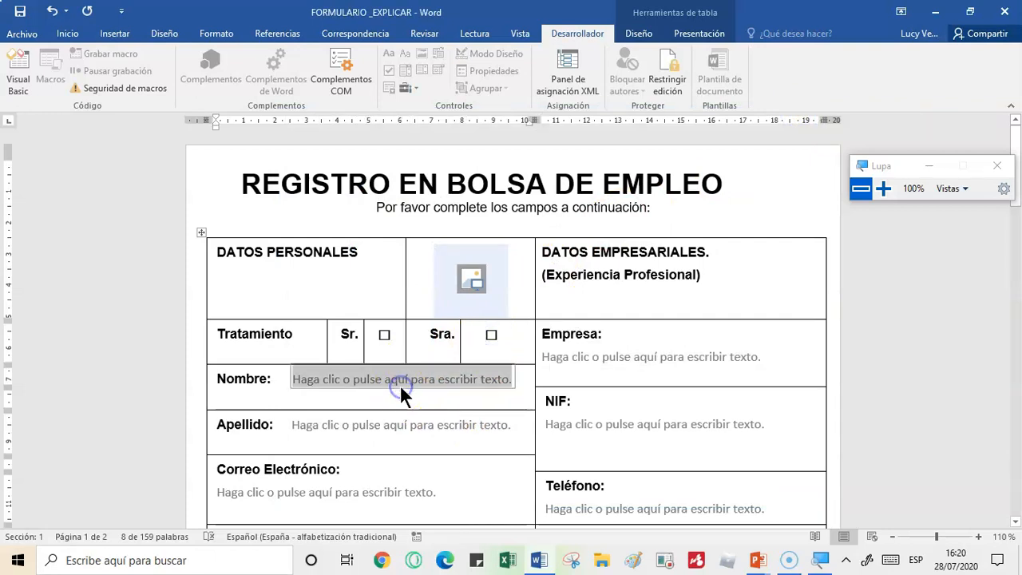
{"action": "left_click", "coordinate": [626, 359]}
- Try to place the cursor in the form's title and in the DATOS PERSONALES and Experiencia Profesional headings to test the protection
{"action": "left_click", "coordinate": [643, 270]}
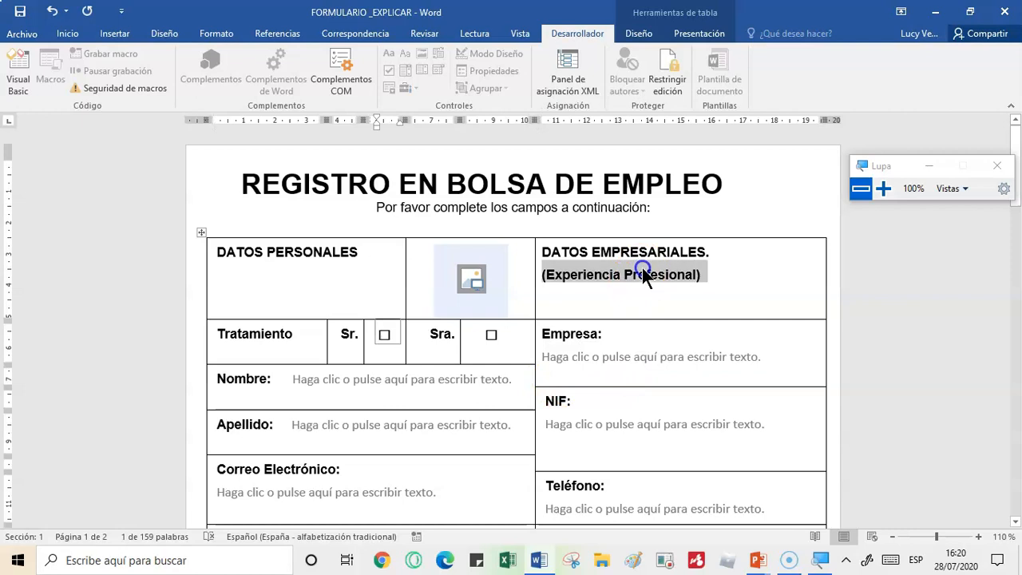
{"action": "left_click", "coordinate": [564, 189]}
{"action": "left_click", "coordinate": [337, 179]}
{"action": "left_click", "coordinate": [242, 254]}
{"action": "left_click", "coordinate": [284, 185]}
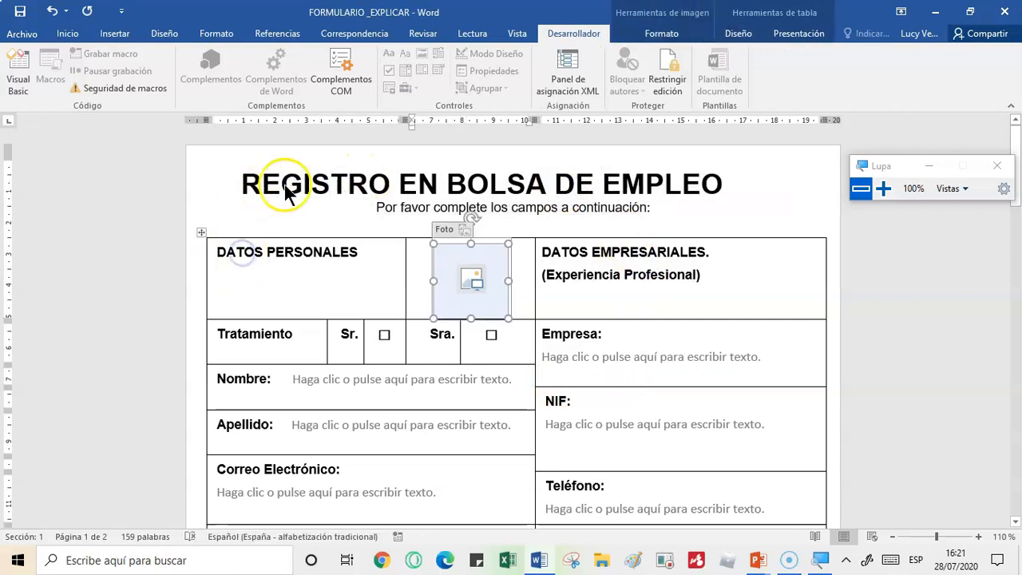
- Test the protection on the Nombre label and DATOS EMPRESARIALES heading, and try placing the cursor in the Empresa, NIF and Apellido fields
{"action": "left_click", "coordinate": [266, 380]}
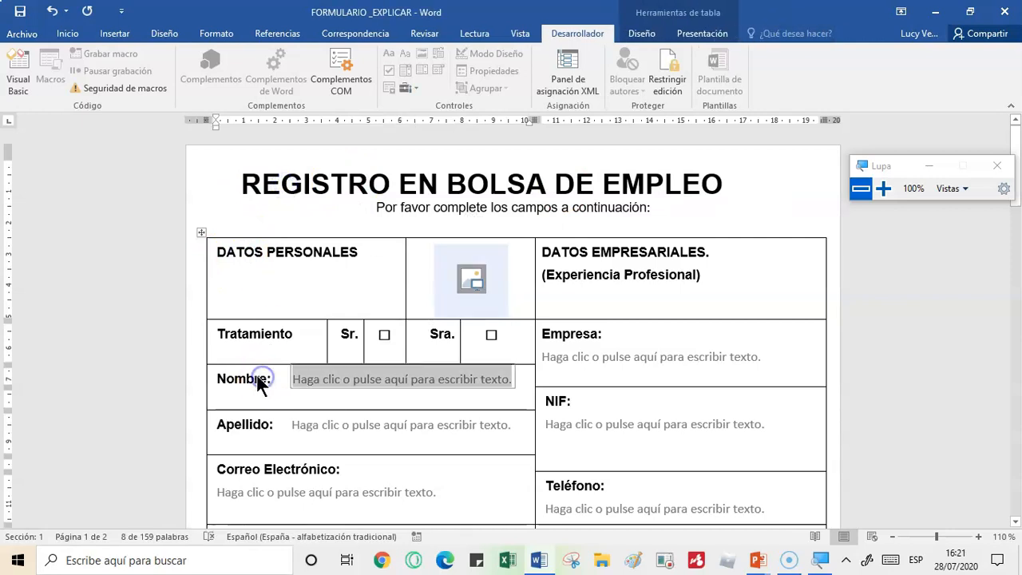
{"action": "left_click", "coordinate": [631, 253]}
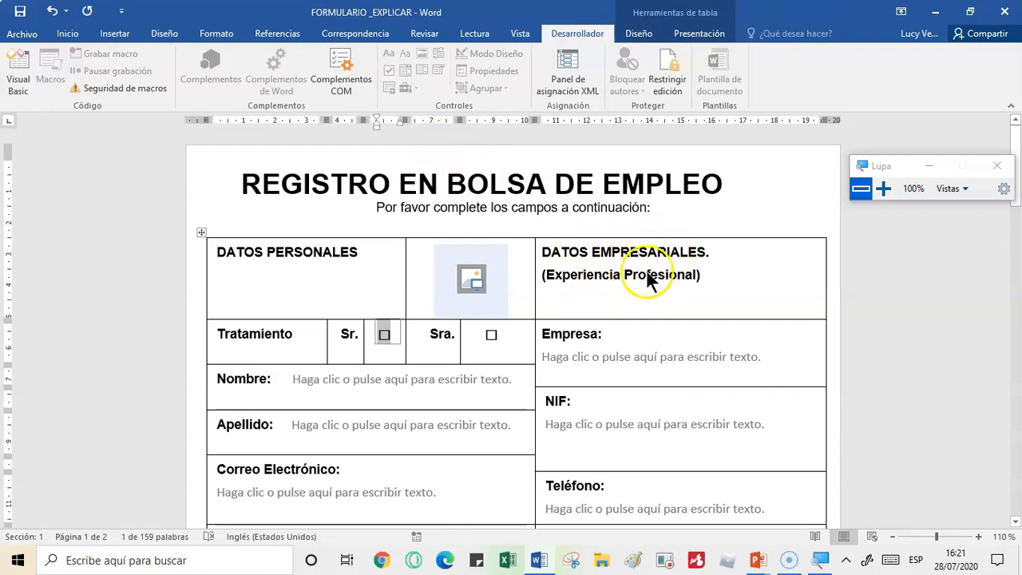
{"action": "left_click", "coordinate": [637, 356]}
{"action": "left_click", "coordinate": [634, 429]}
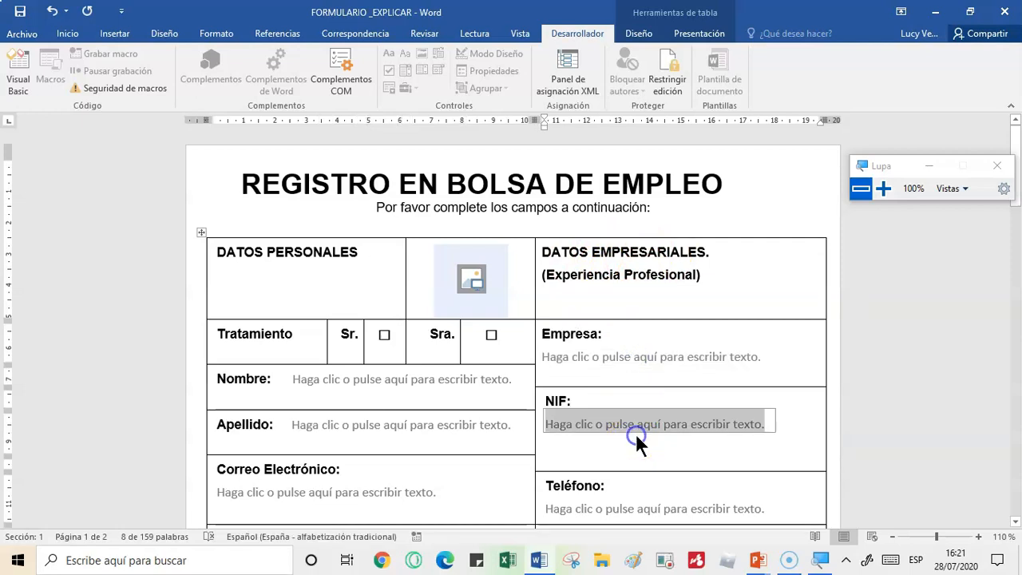
{"action": "left_click", "coordinate": [400, 430]}
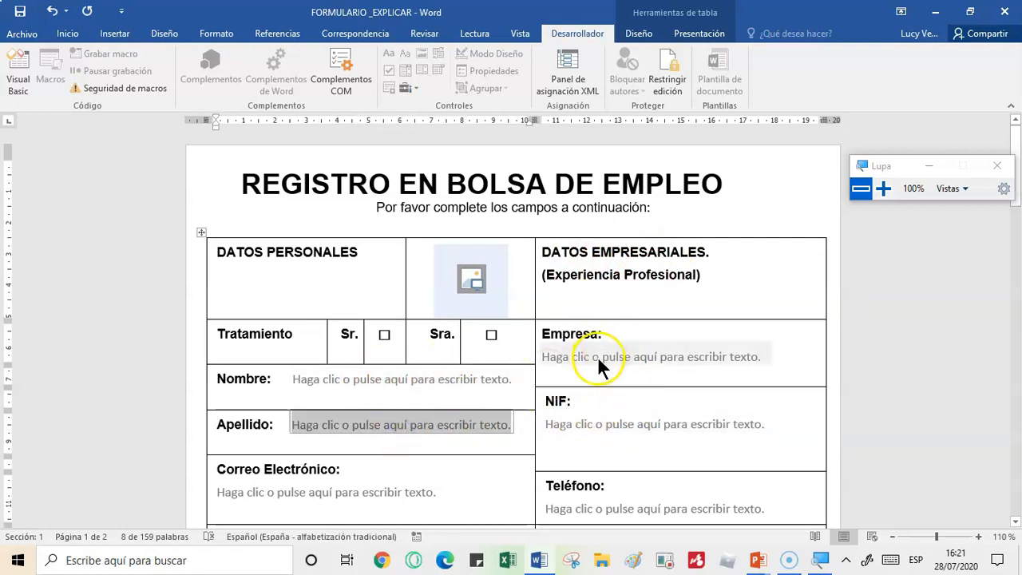
{"action": "left_click", "coordinate": [559, 409]}
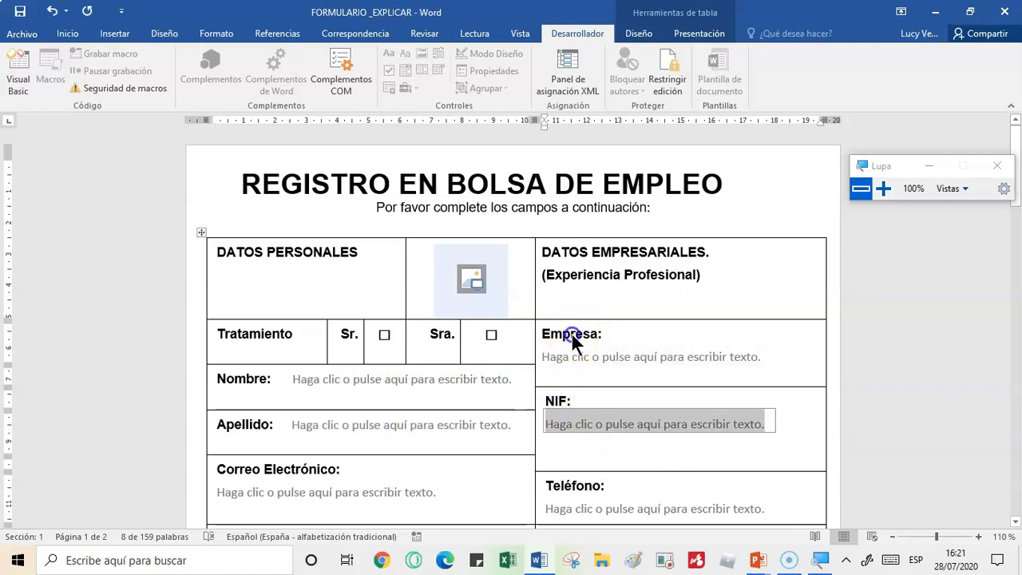
{"action": "left_click", "coordinate": [566, 349]}
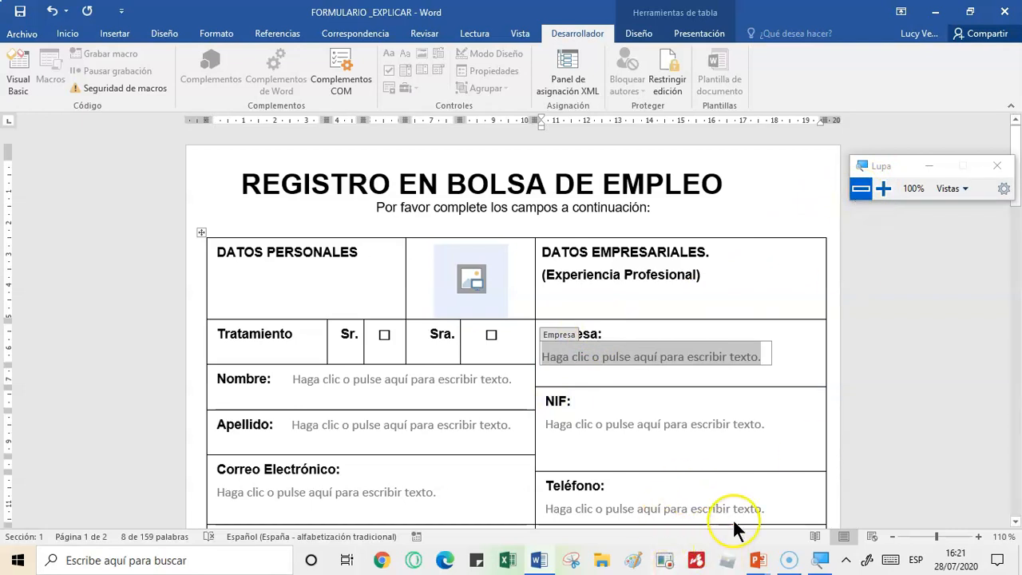
- Switch to the PowerPoint slide show with the "¿Cómo crear un Formulario en Word?" cover slide
{"action": "key", "text": "alt+Tab"}
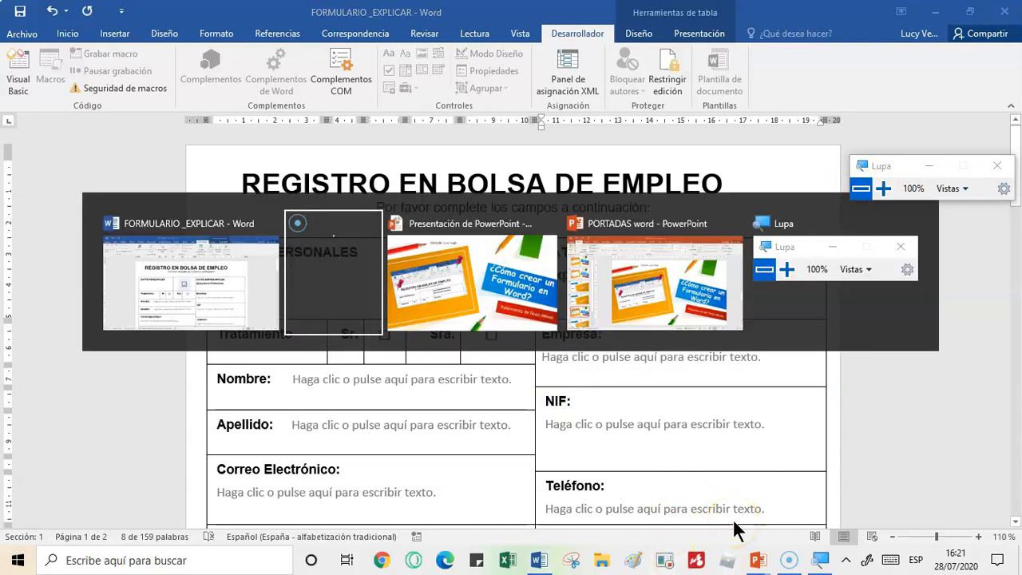
{"action": "key", "text": "alt+Tab"}
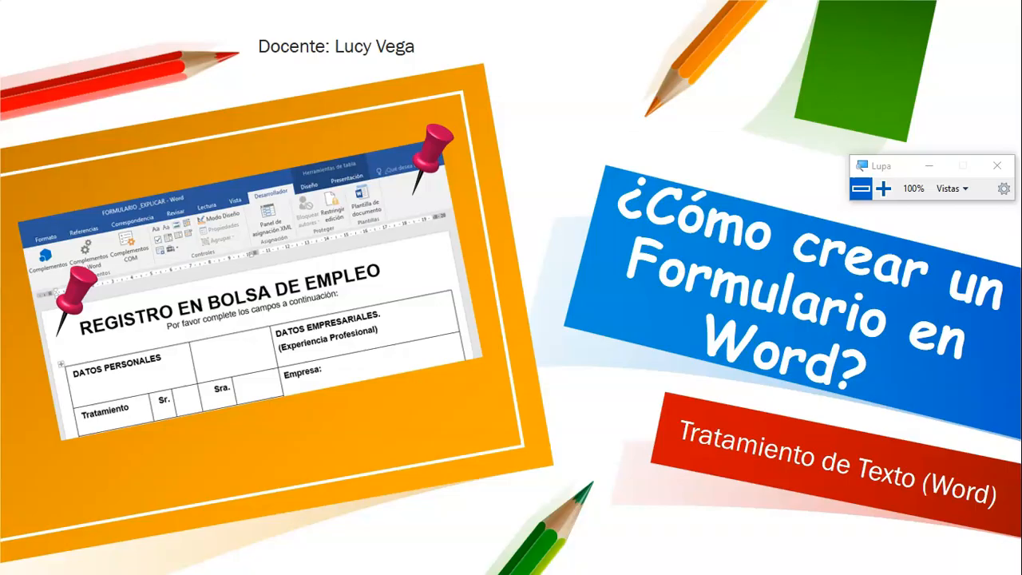